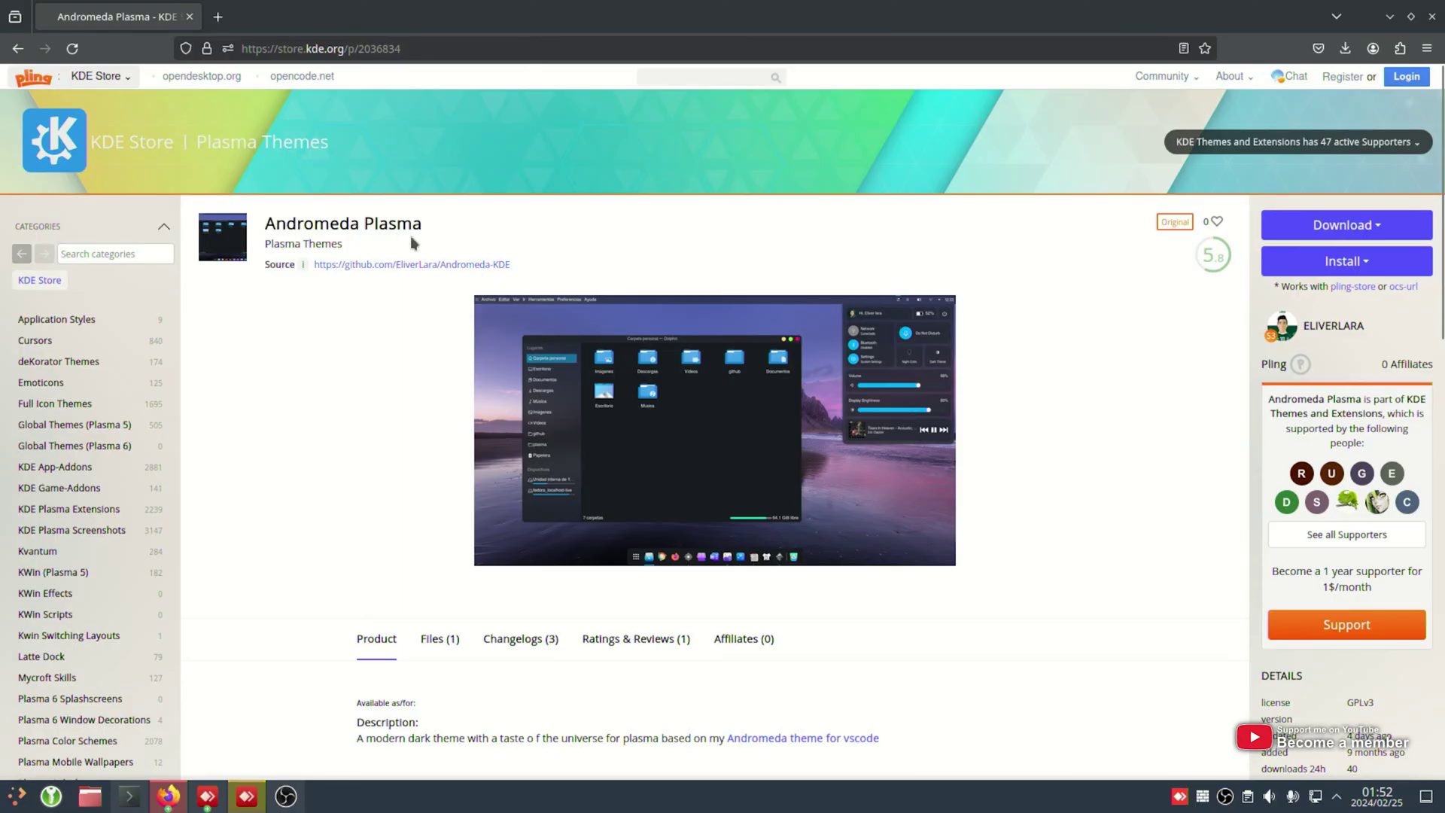
- On the Andromeda Plasma store page, bring up the Download options listing Andromeda.tar.xz
{"action": "mouse_move", "coordinate": [1049, 397]}
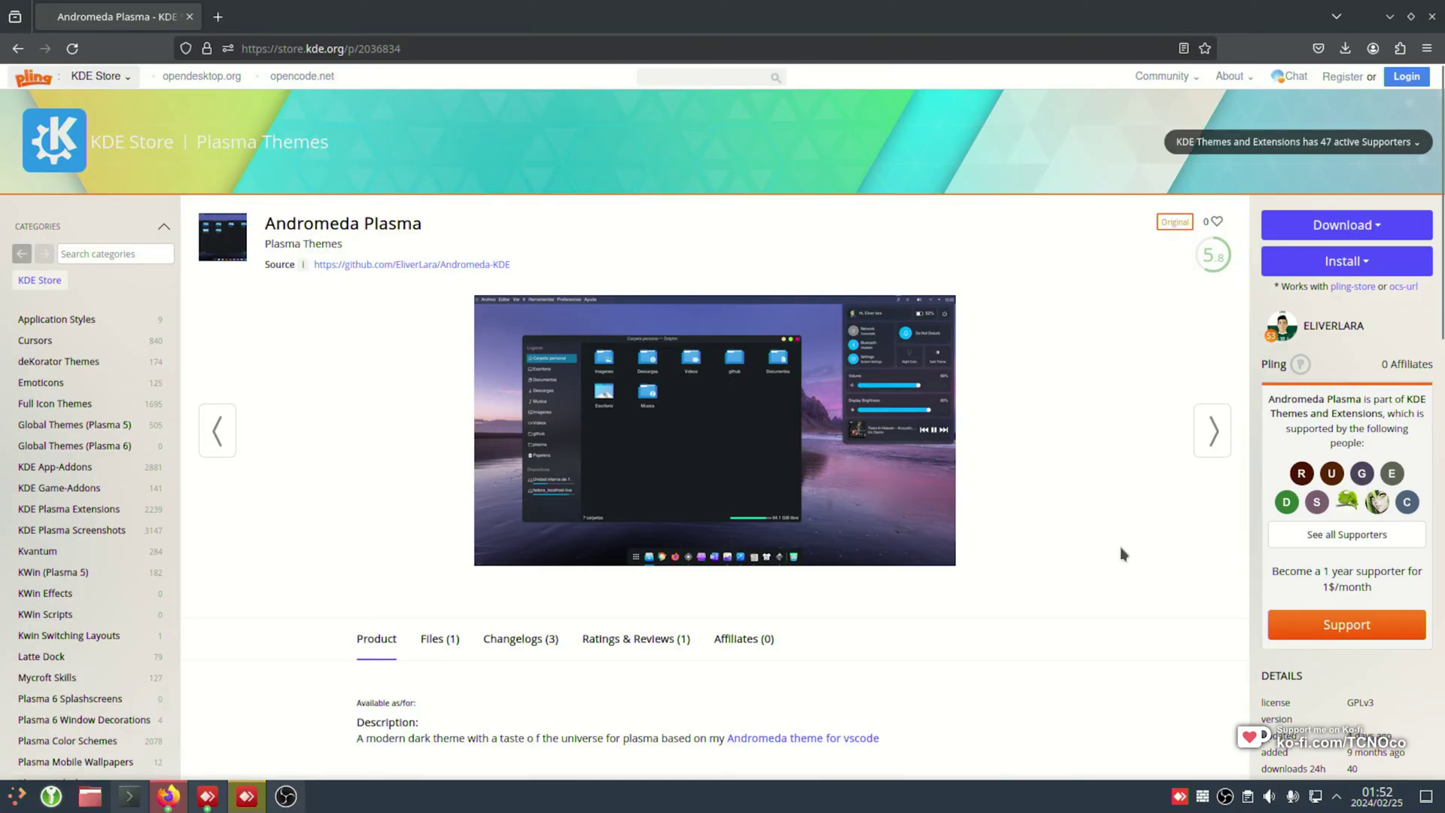
- Open the ocs-url product page in a new tab, closing the broken pling-store 404 tab
{"action": "left_click", "coordinate": [1353, 230]}
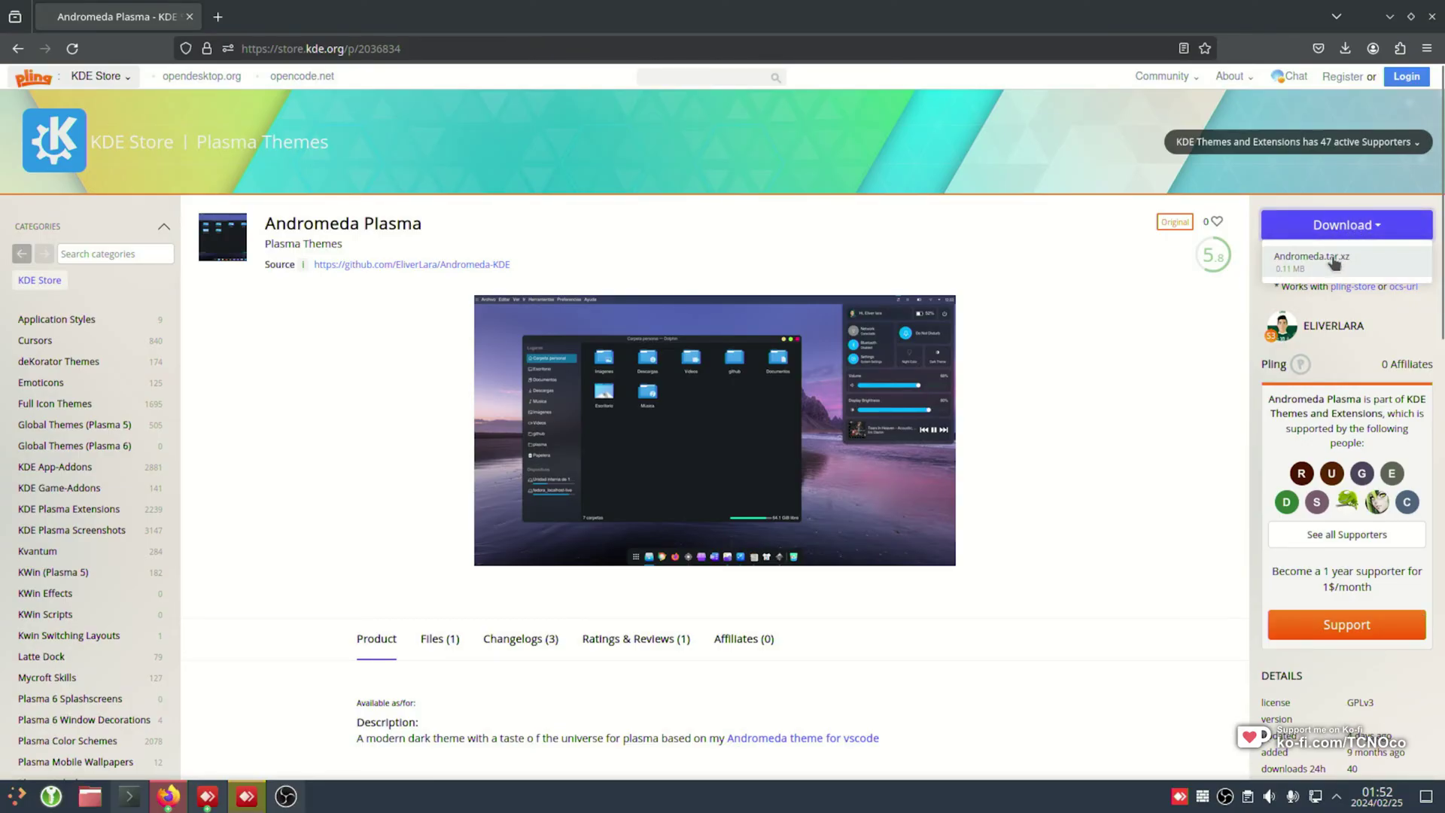
{"action": "left_click", "coordinate": [1368, 226]}
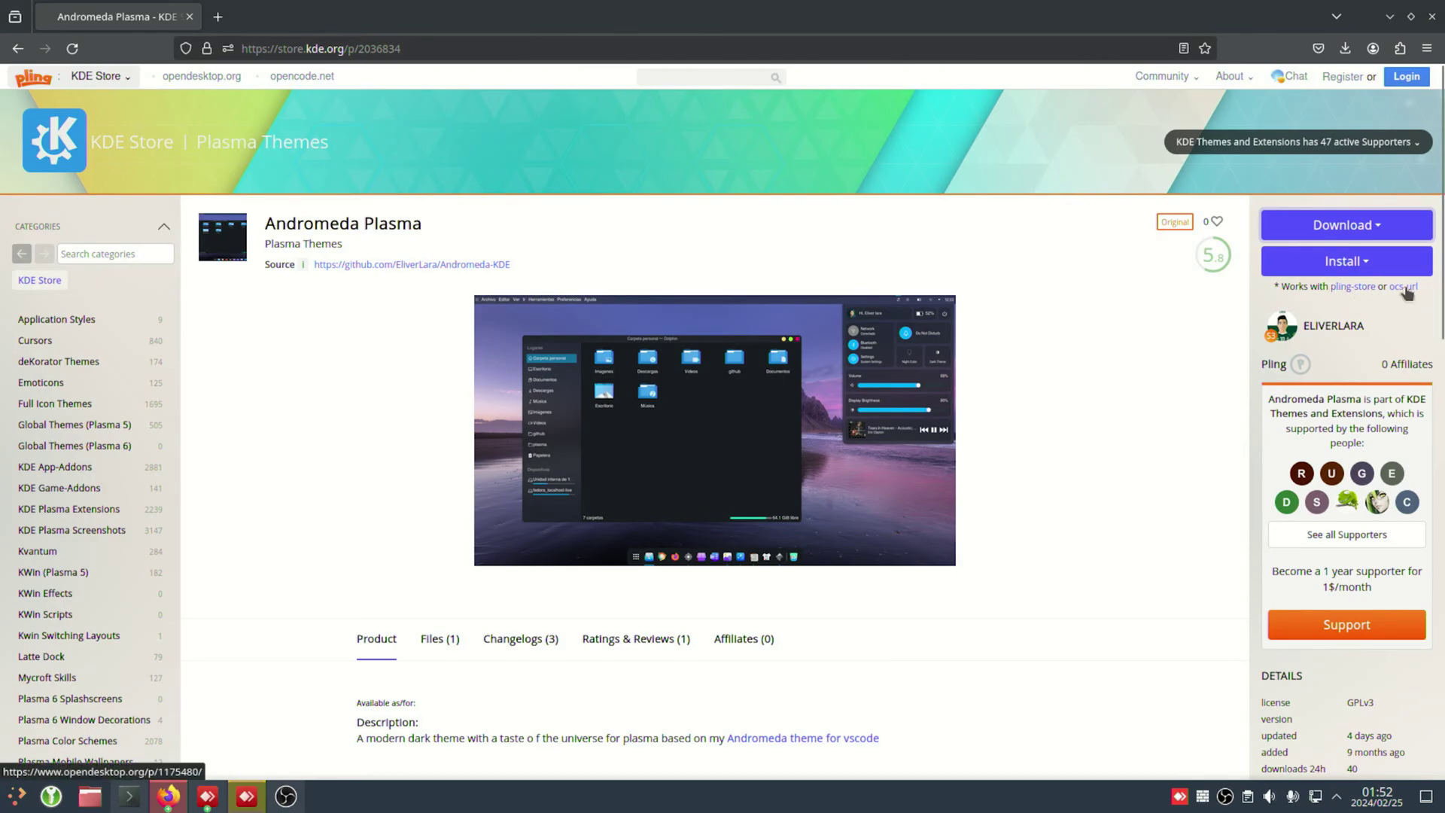
{"action": "middle_click", "coordinate": [1360, 292]}
{"action": "key", "text": "ctrl+Tab"}
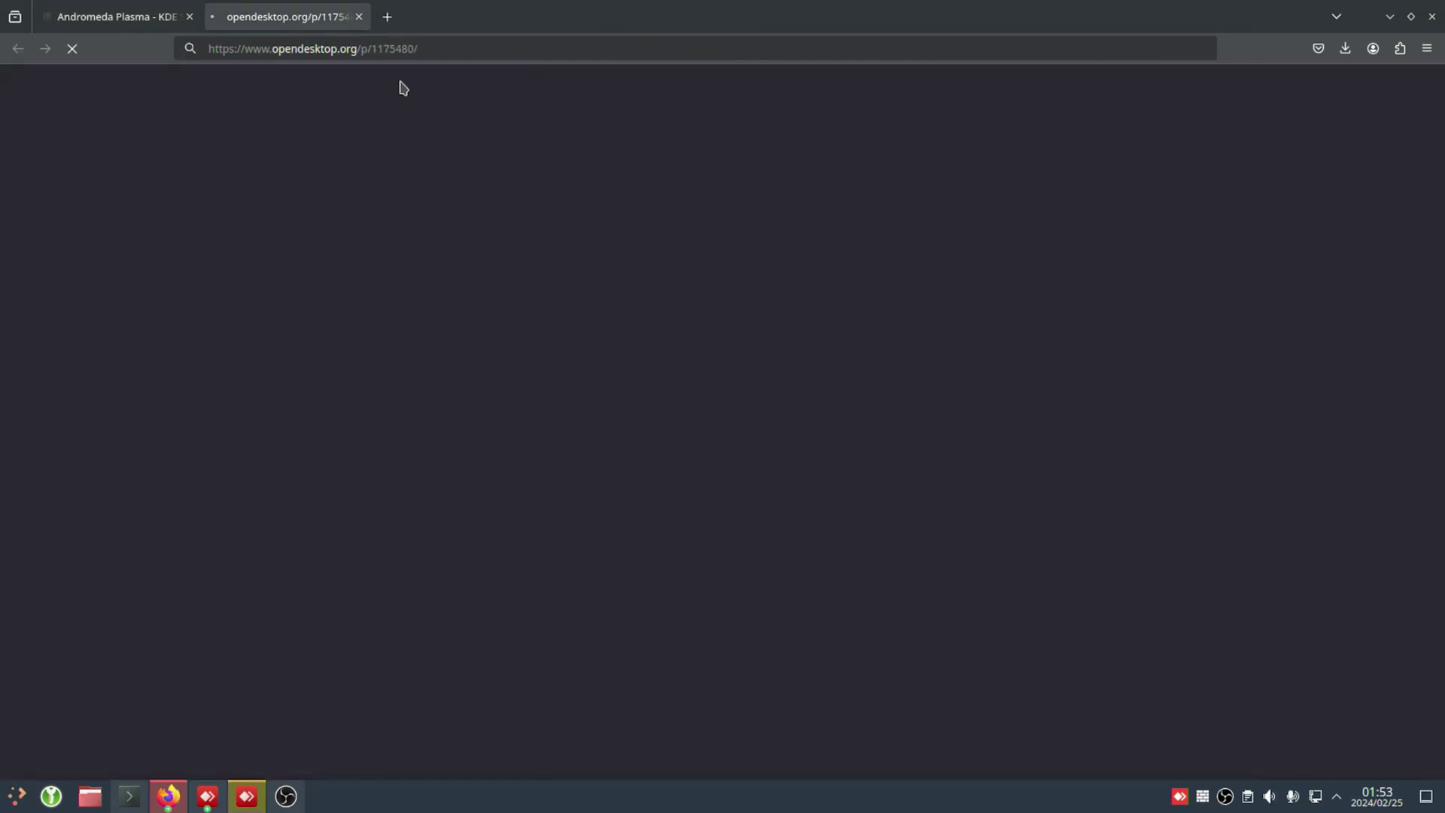
{"action": "key", "text": "ctrl+w"}
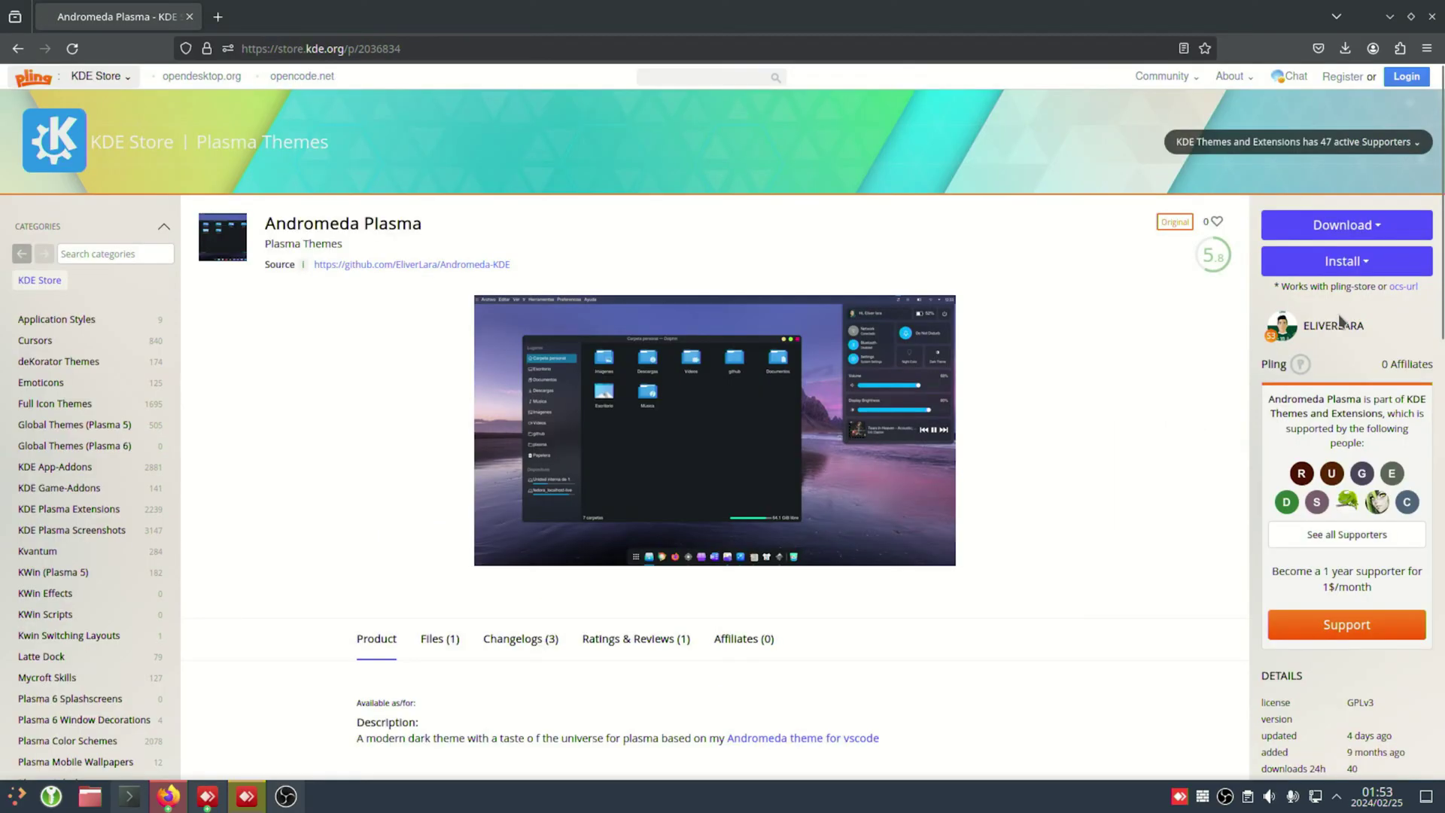
{"action": "middle_click", "coordinate": [1393, 290]}
{"action": "key", "text": "ctrl+Tab"}
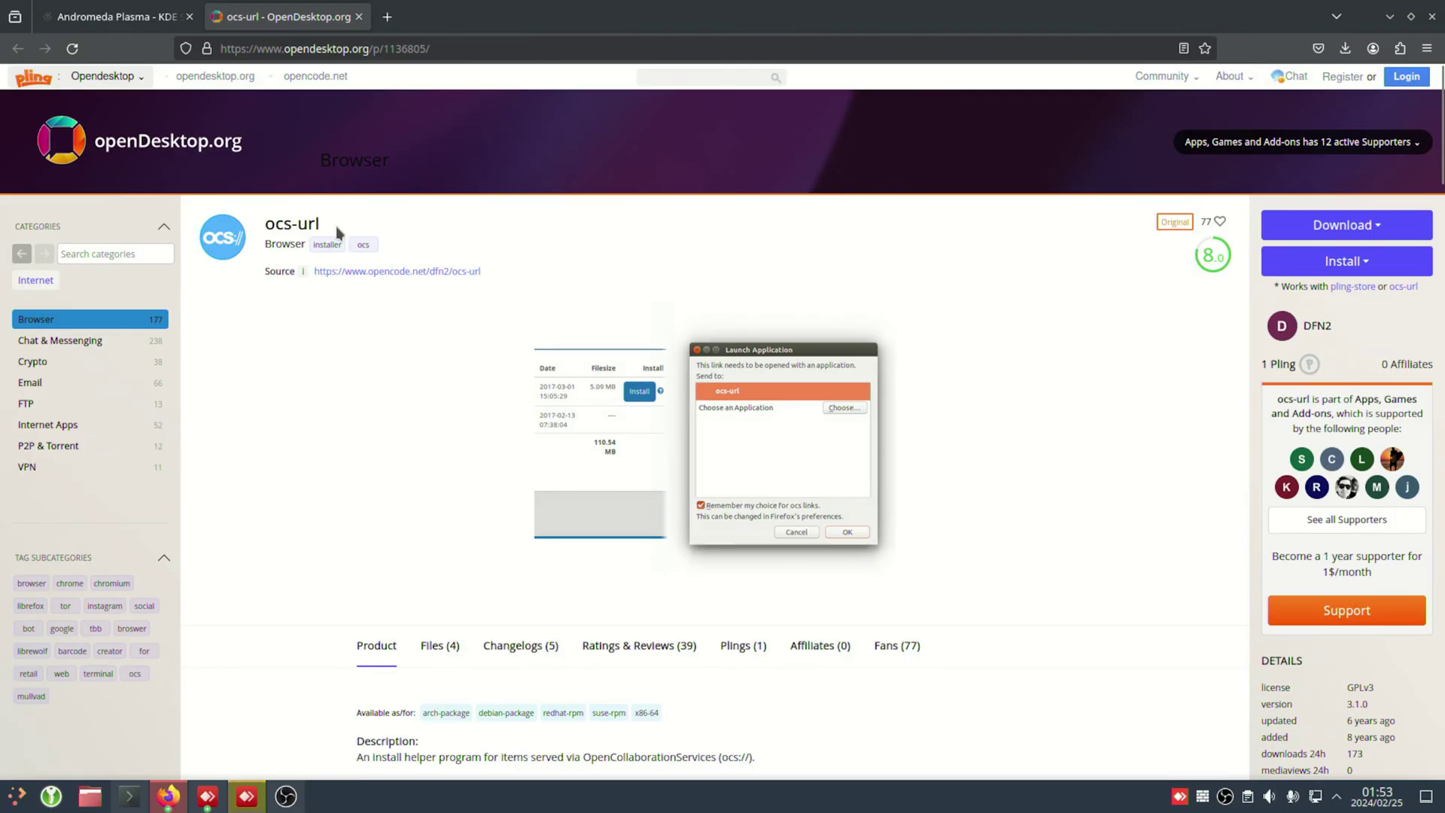
- Open Konsole and run 'yay ocs-url'
{"action": "left_click", "coordinate": [130, 796]}
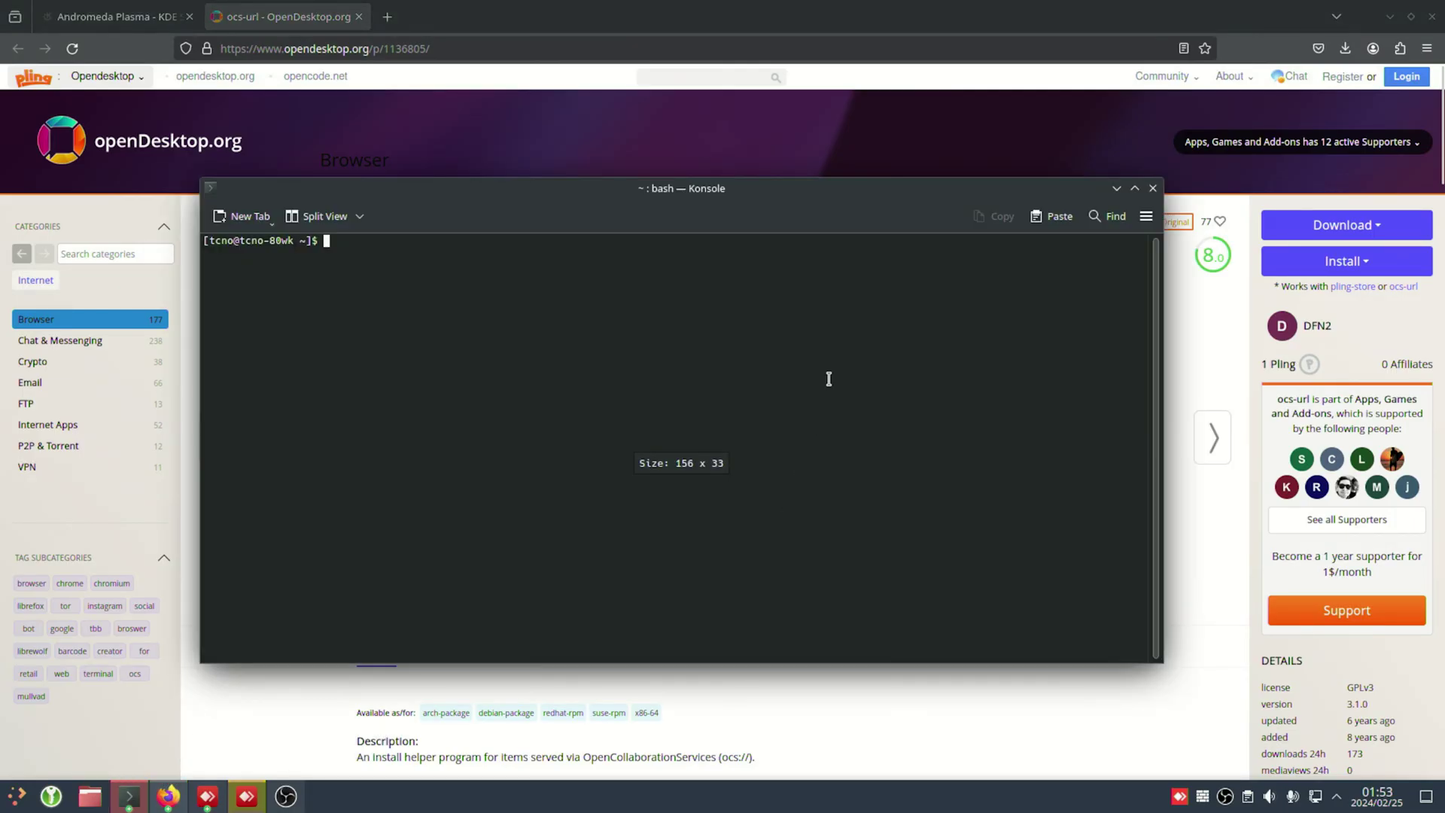
{"action": "left_click_drag", "start_coordinate": [737, 209], "coordinate": [770, 206]}
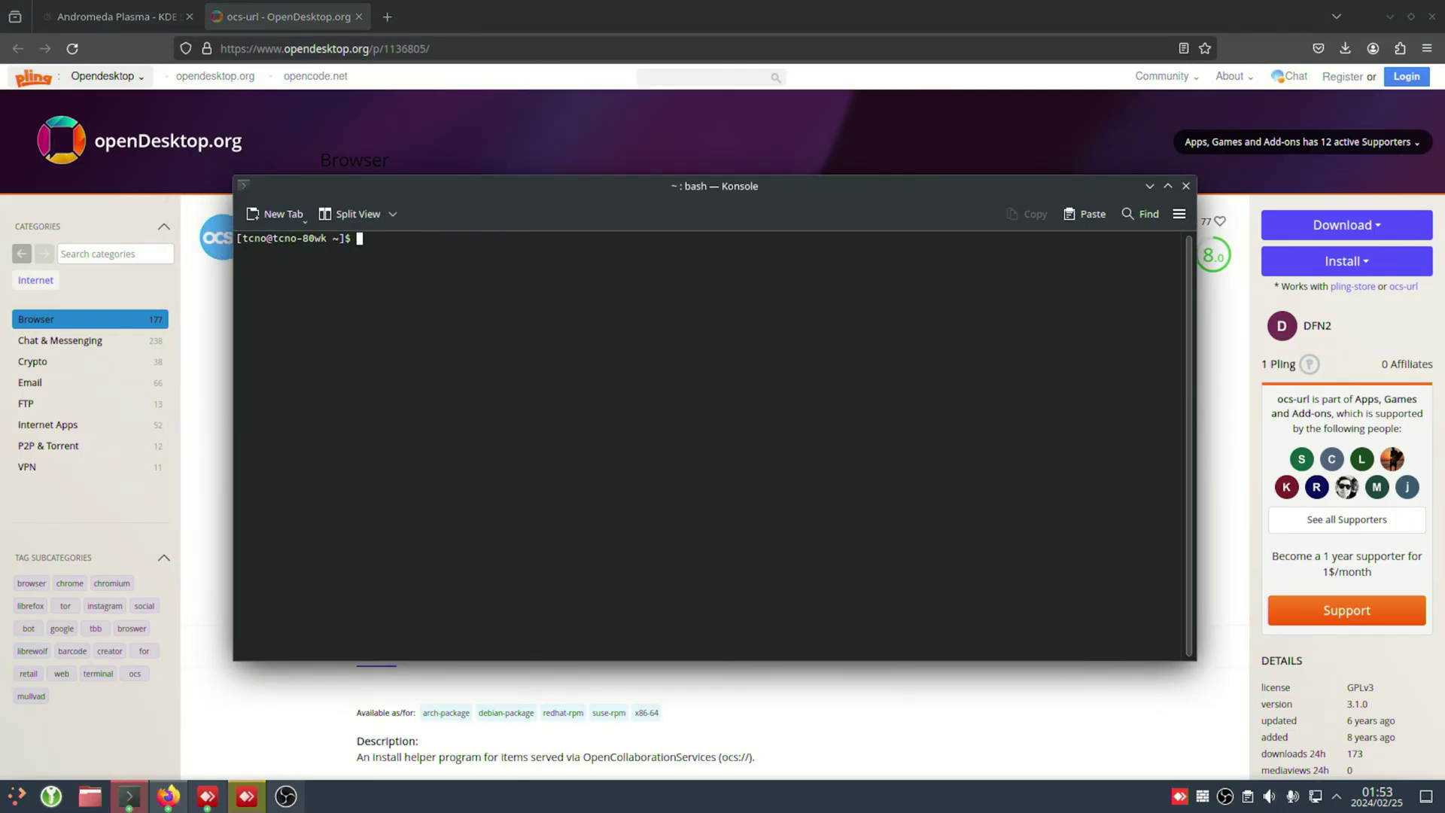
{"action": "type", "text": "apt instal"}
{"action": "key", "text": "BackSpace"}
{"action": "key", "text": "BackSpace"}
{"action": "key", "text": "BackSpace"}
{"action": "key", "text": "BackSpace"}
{"action": "key", "text": "BackSpace"}
{"action": "key", "text": "BackSpace"}
{"action": "key", "text": "BackSpace"}
{"action": "key", "text": "BackSpace"}
{"action": "key", "text": "BackSpace"}
{"action": "key", "text": "BackSpace"}
{"action": "type", "text": "yay"}
{"action": "type", "text": "ocs-url"}
{"action": "key", "text": "Return"}
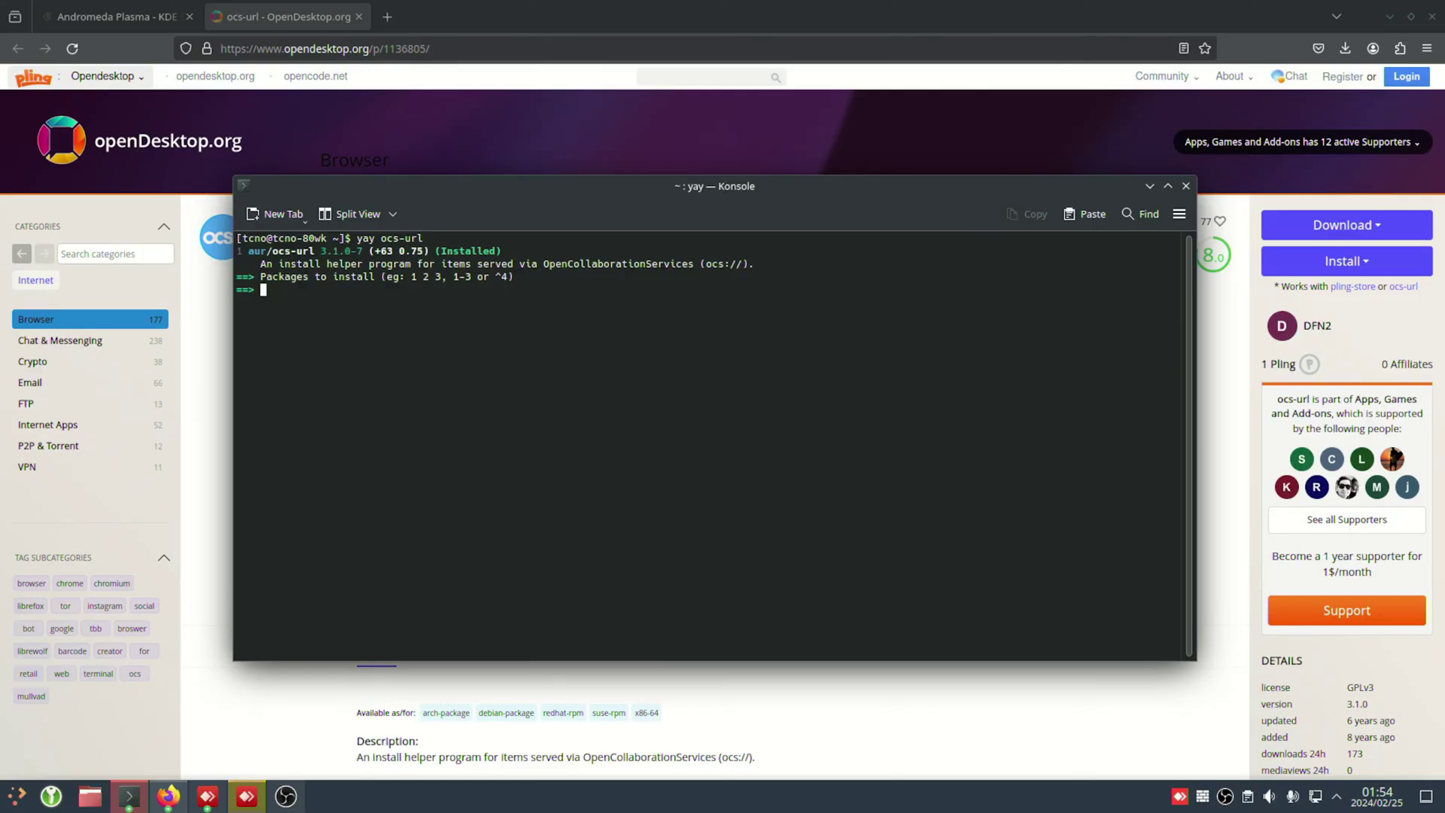
- Choose package 1, keep the cleanBuild default, confirm with y, then close Konsole
{"action": "type", "text": "1"}
{"action": "key", "text": "Return"}
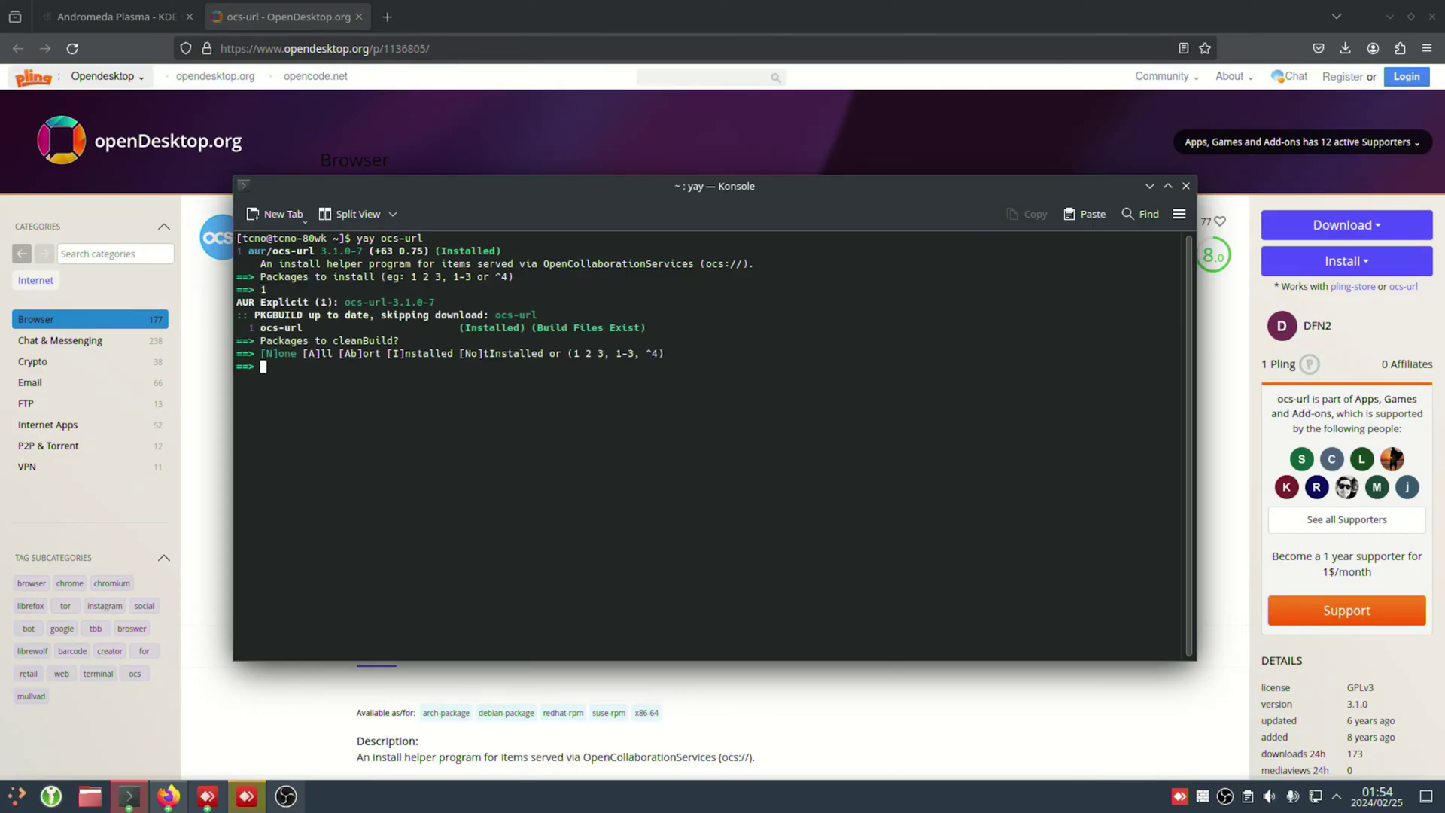
{"action": "key", "text": "Return"}
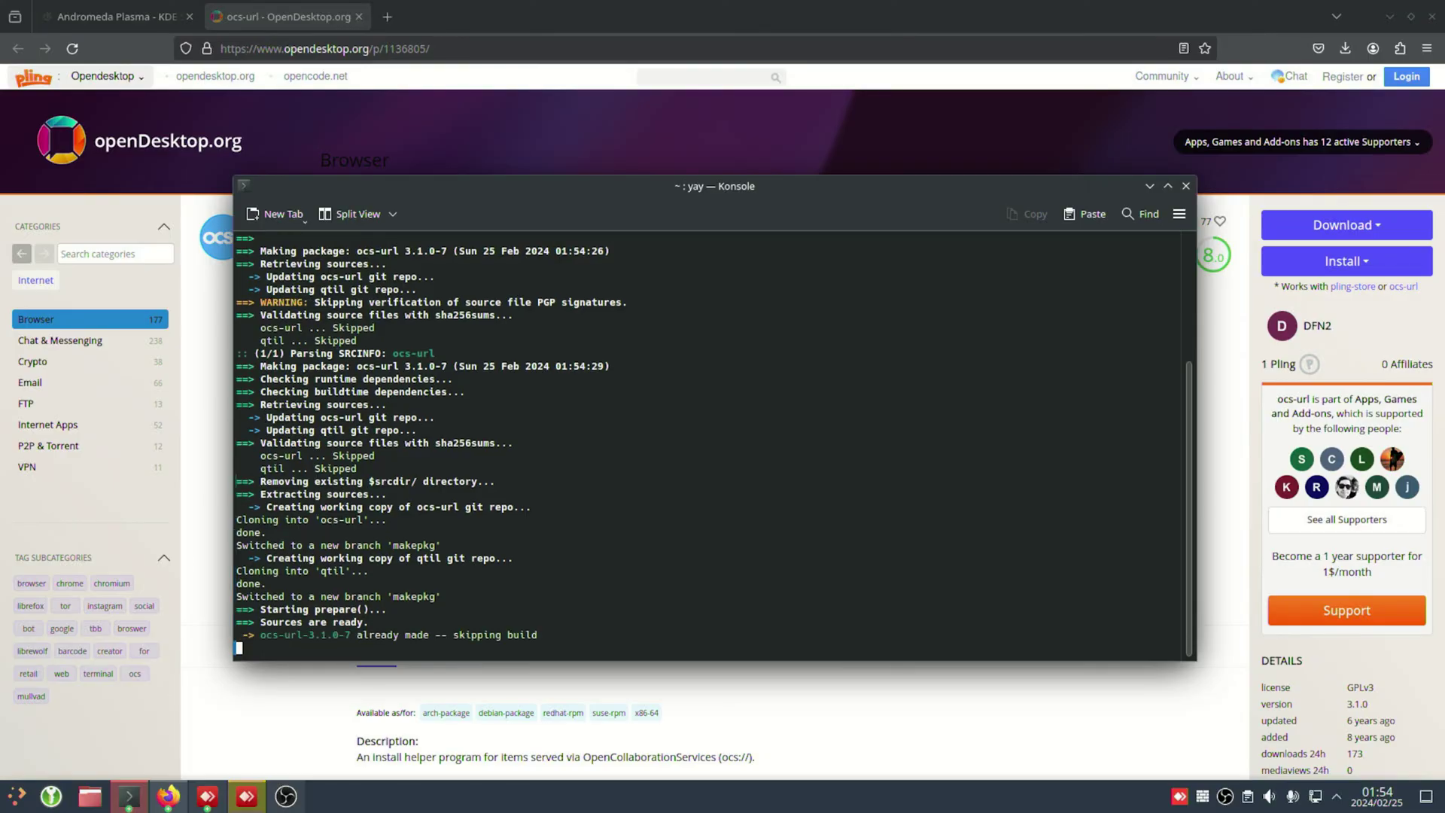
{"action": "type", "text": "y"}
{"action": "key", "text": "Return"}
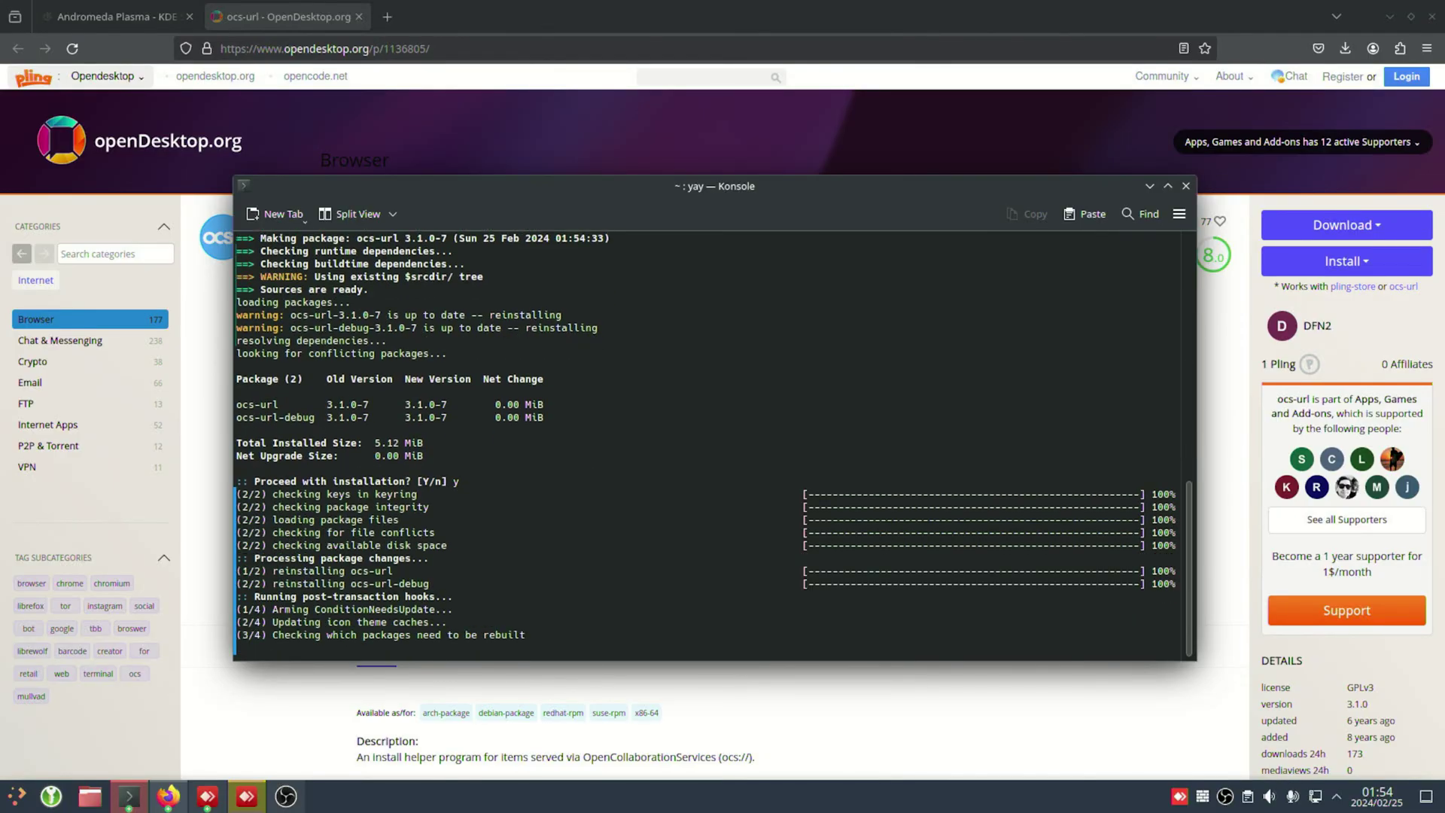
{"action": "left_click", "coordinate": [1185, 186]}
- Install Andromeda.tar.xz through ocs-url and open its desktoptheme install folder
{"action": "left_click", "coordinate": [143, 23]}
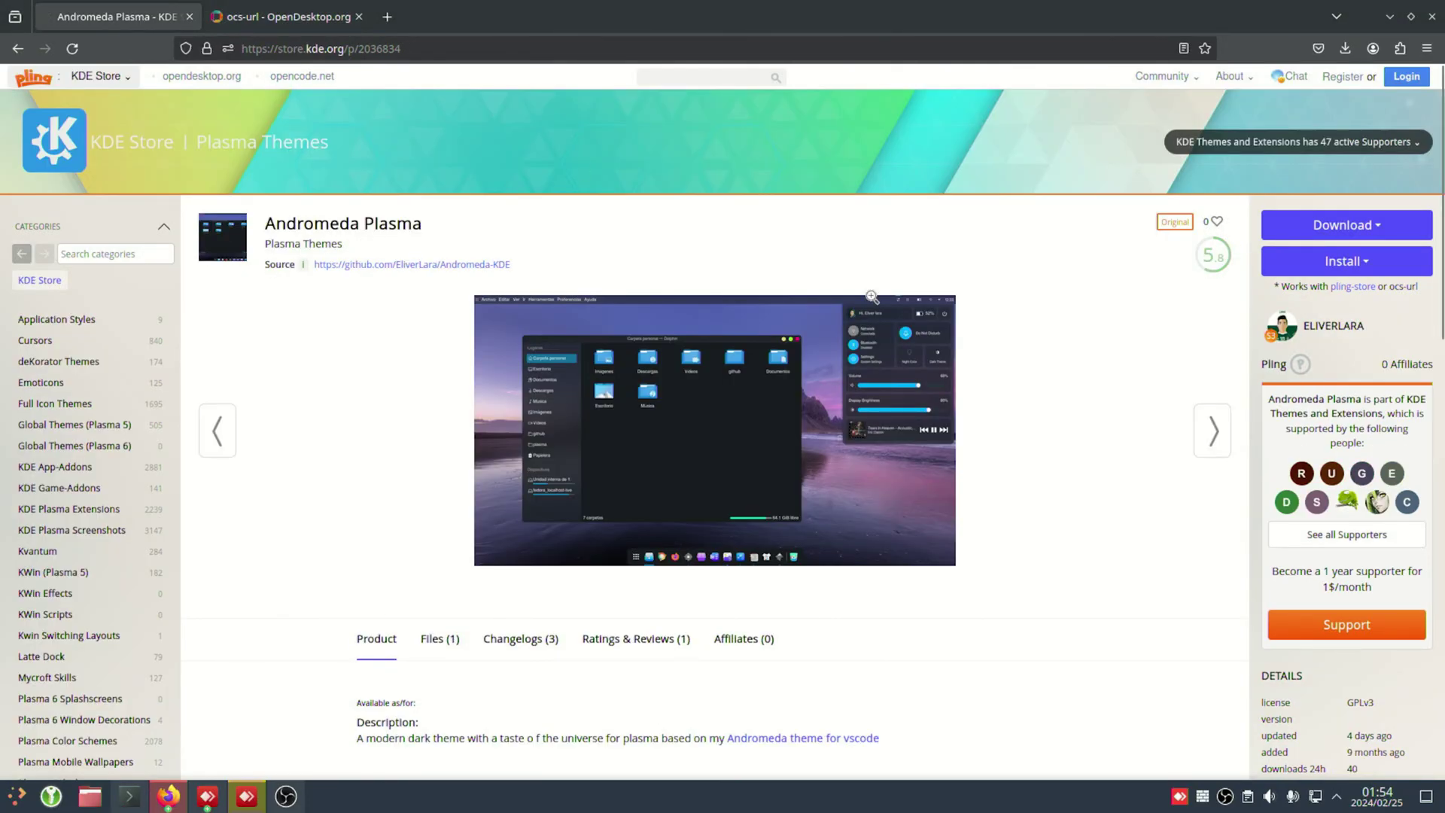
{"action": "left_click", "coordinate": [1315, 268]}
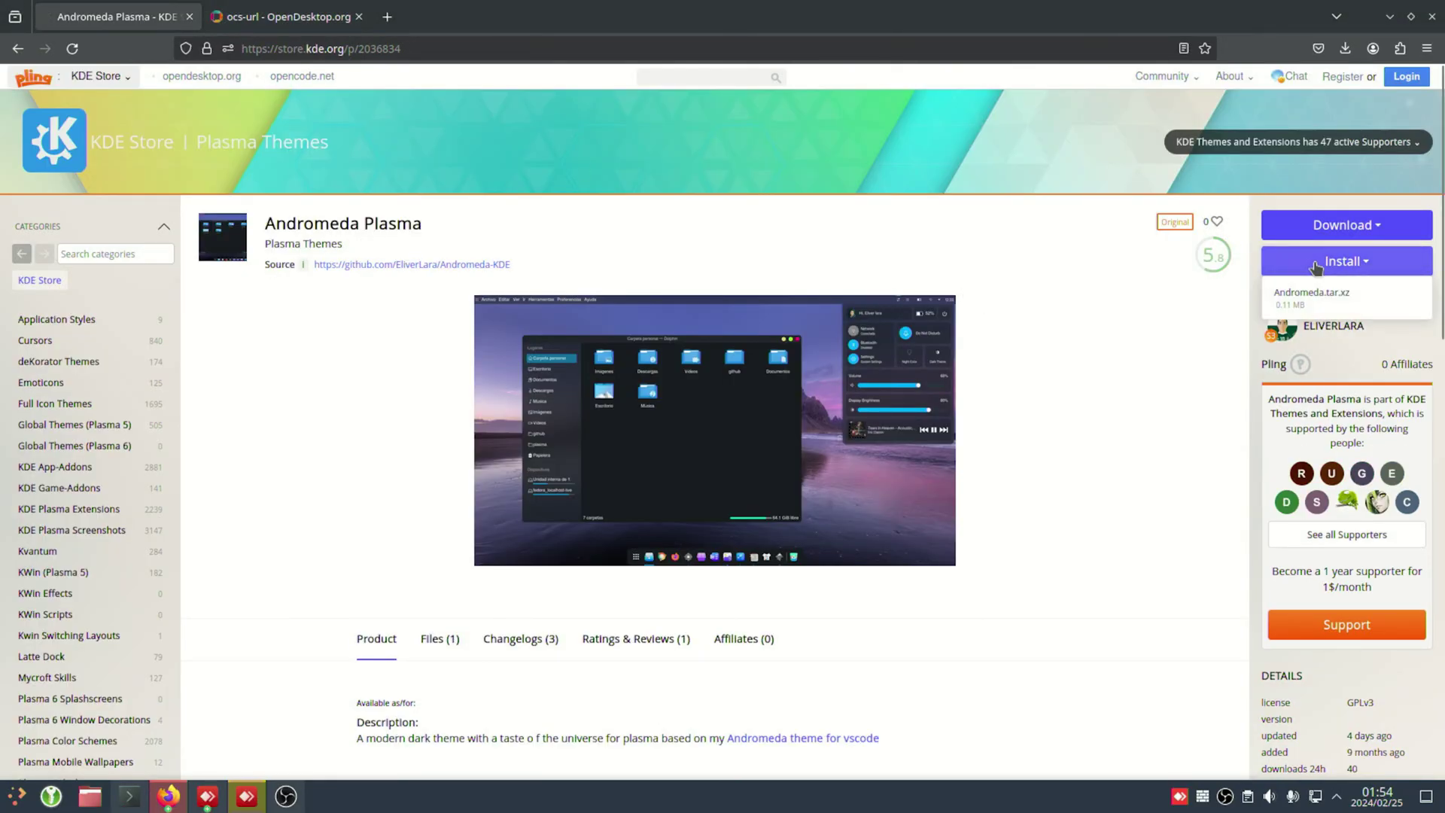
{"action": "left_click", "coordinate": [1313, 307]}
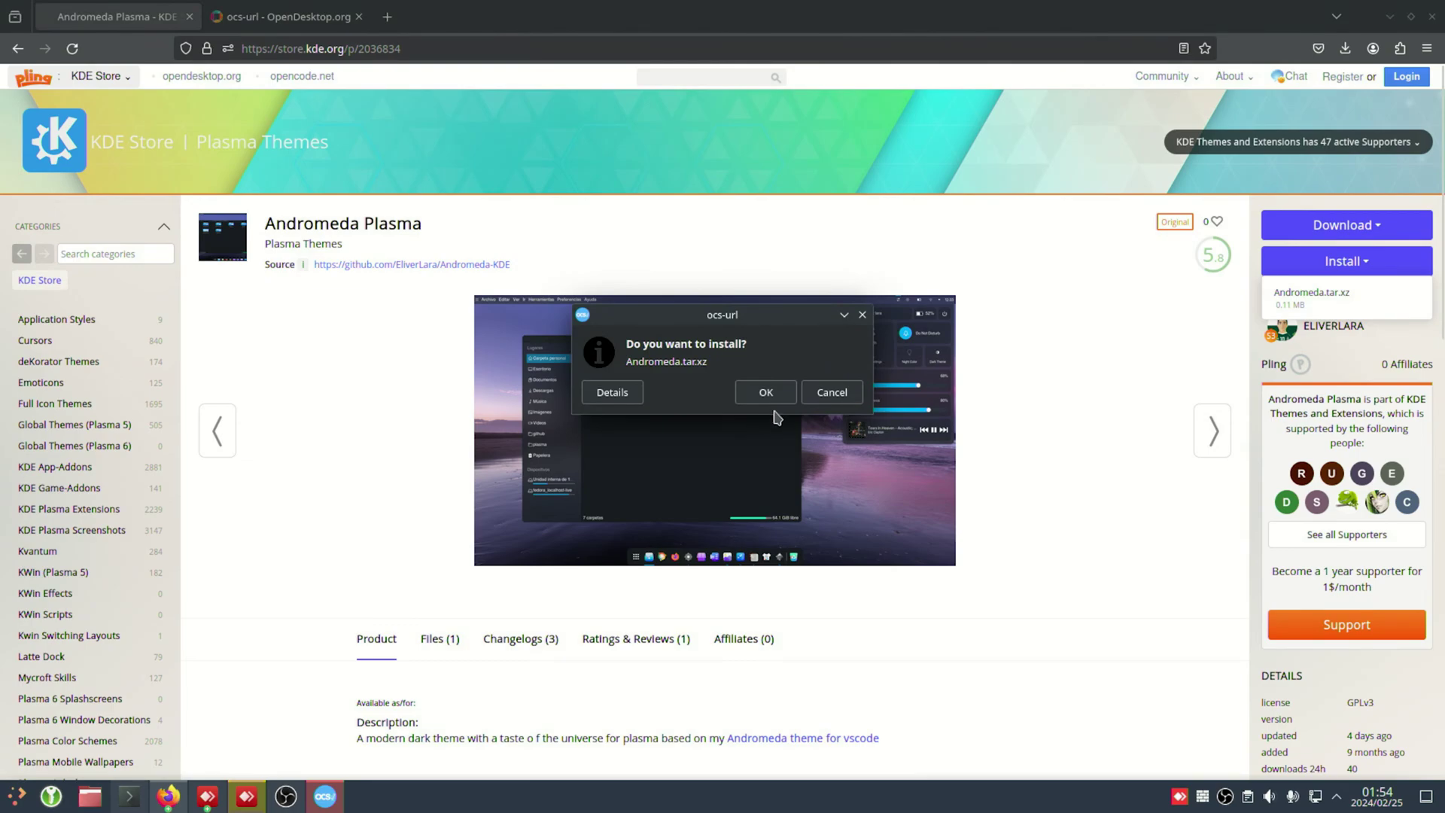
{"action": "left_click", "coordinate": [782, 400]}
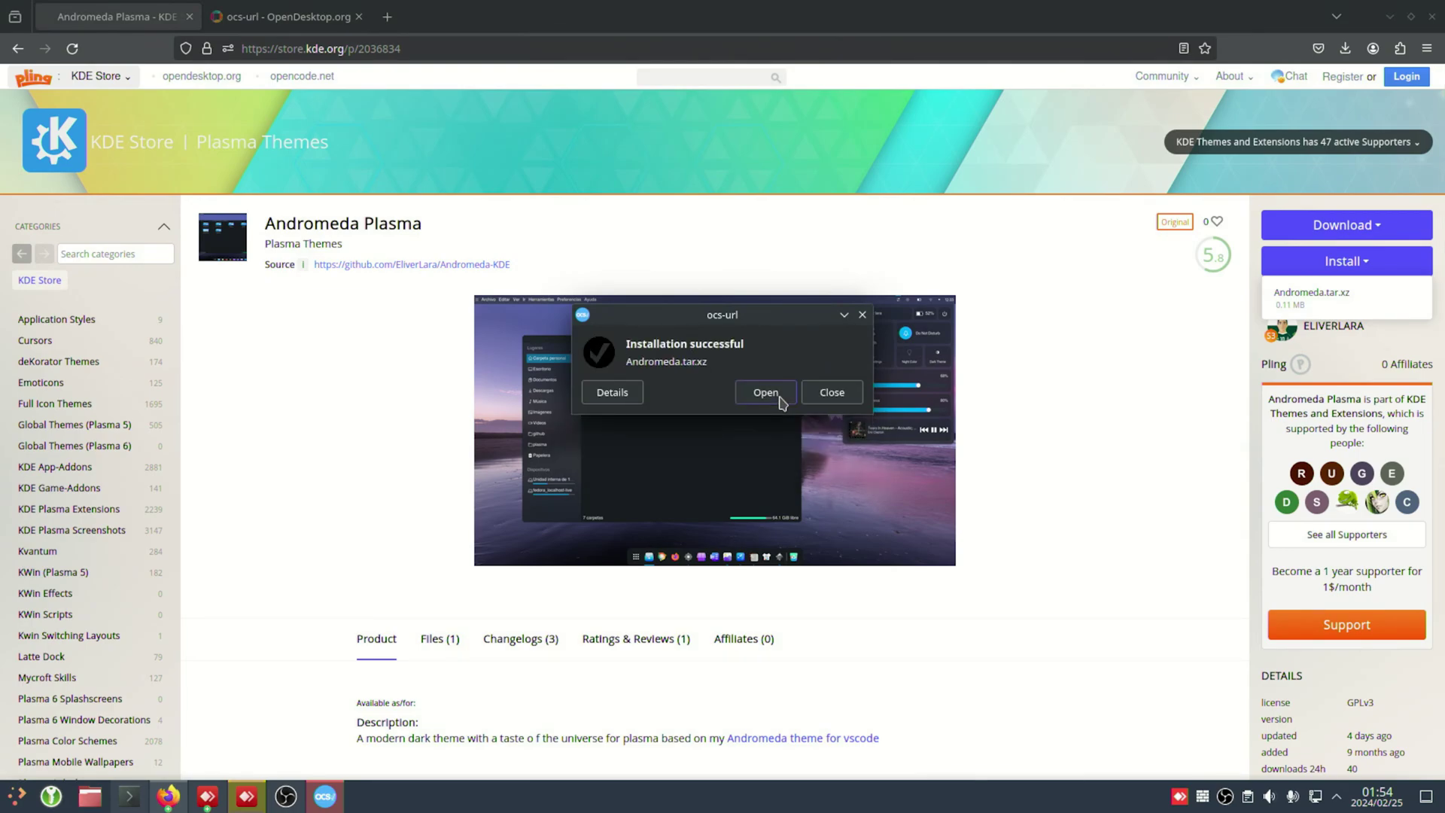
{"action": "left_click", "coordinate": [758, 390]}
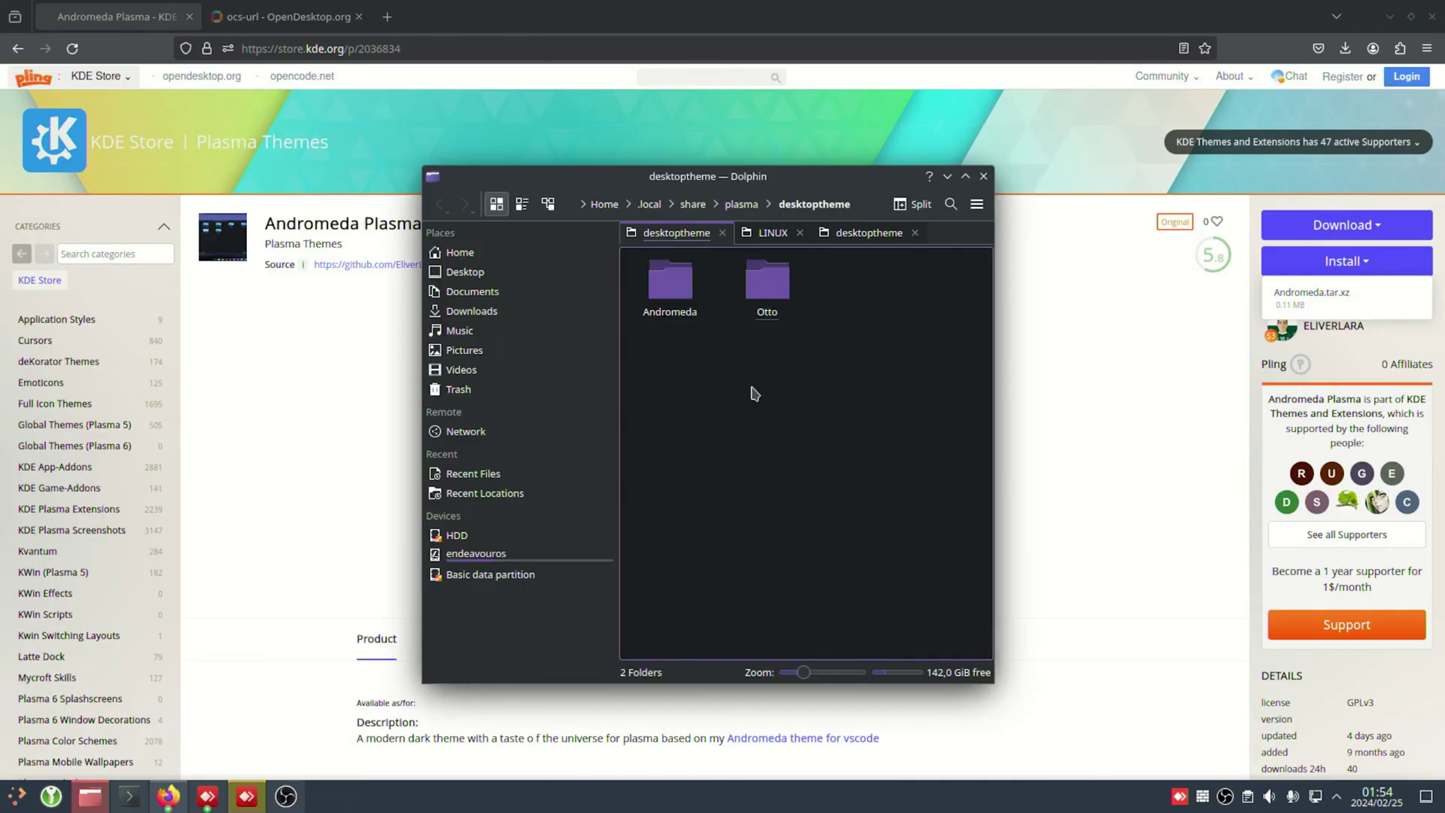
- Close the duplicate desktoptheme tab and inspect the Andromeda folder's files, then return to desktoptheme
{"action": "left_click", "coordinate": [914, 232]}
{"action": "left_click", "coordinate": [679, 318]}
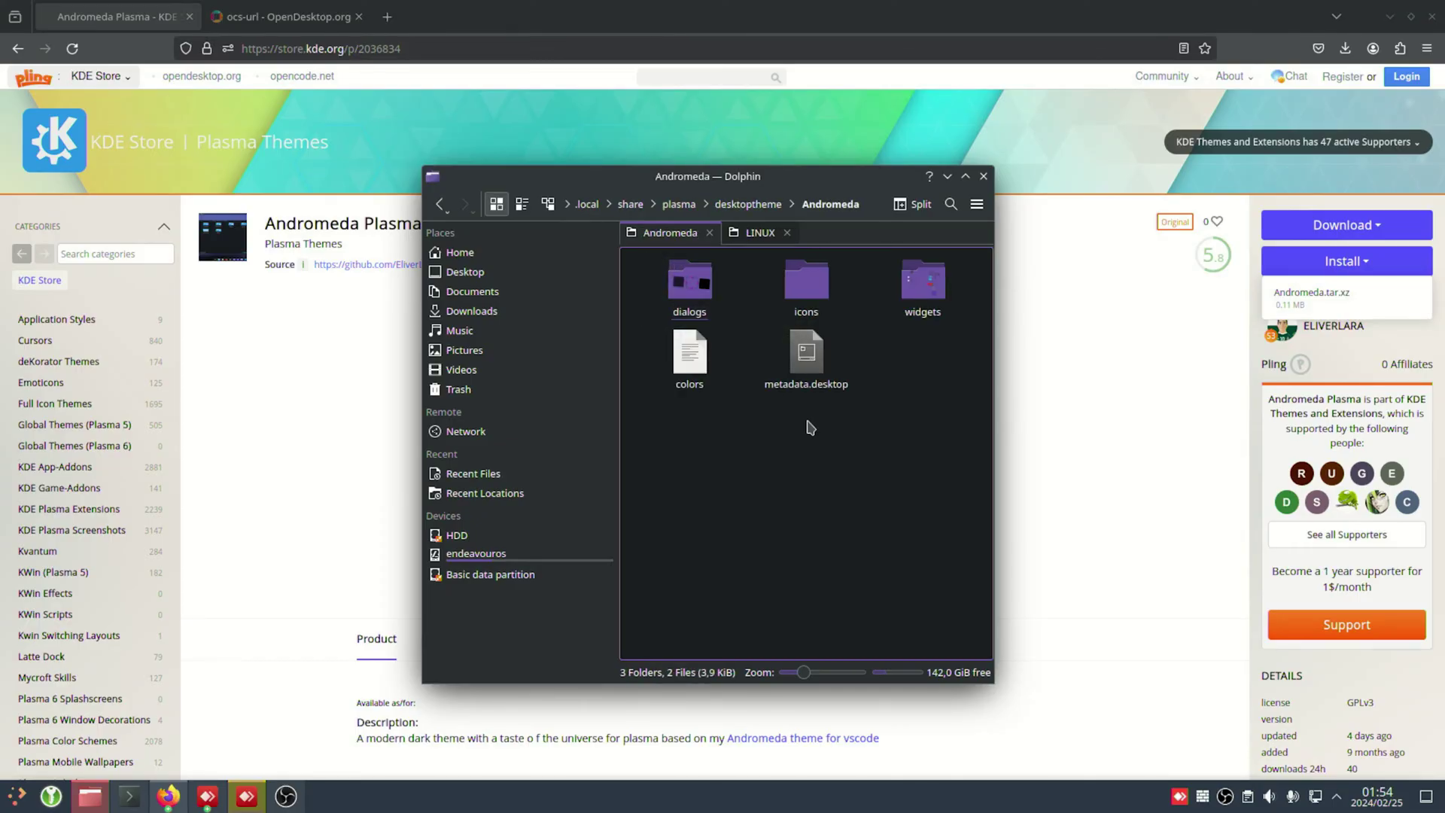
{"action": "key", "text": "alt+Left"}
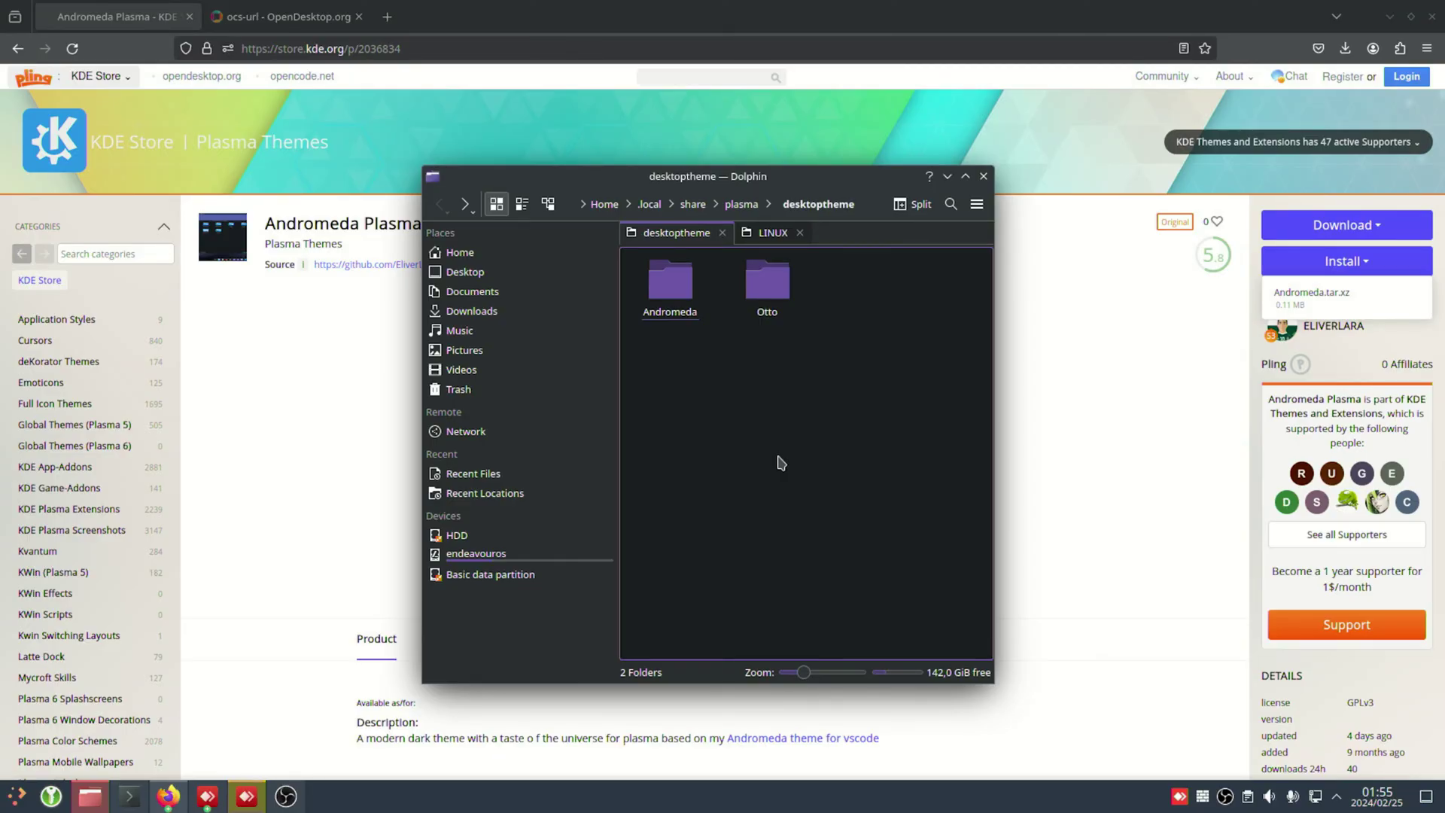
{"action": "key", "text": "super"}
- Launch System Settings and apply Andromeda under Appearance > Plasma Style, then preview it in the launcher
{"action": "type", "text": "sys"}
{"action": "key", "text": "Return"}
{"action": "left_click_drag", "start_coordinate": [847, 145], "coordinate": [864, 130]}
{"action": "left_click", "coordinate": [346, 179]}
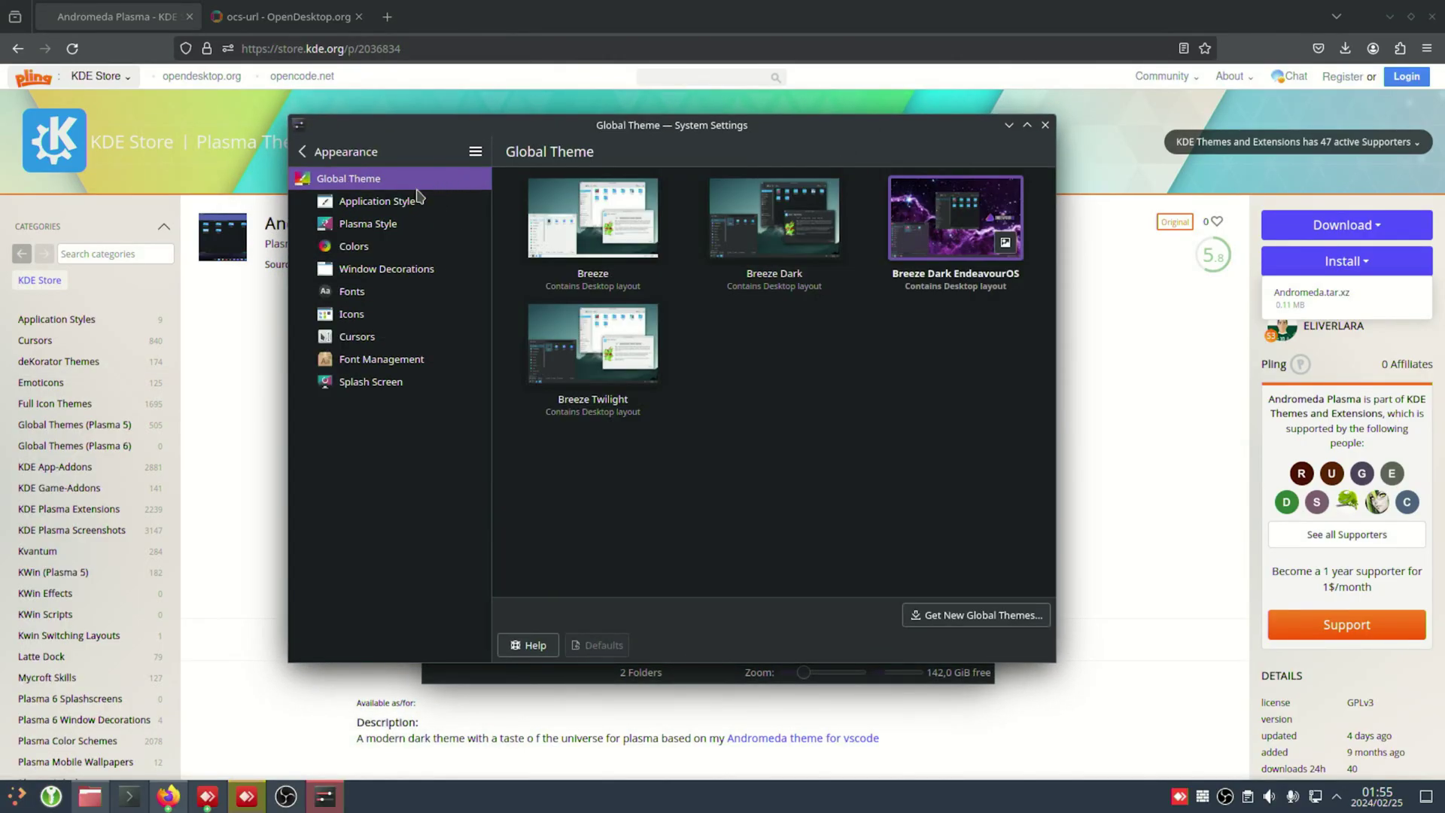
{"action": "left_click", "coordinate": [376, 226]}
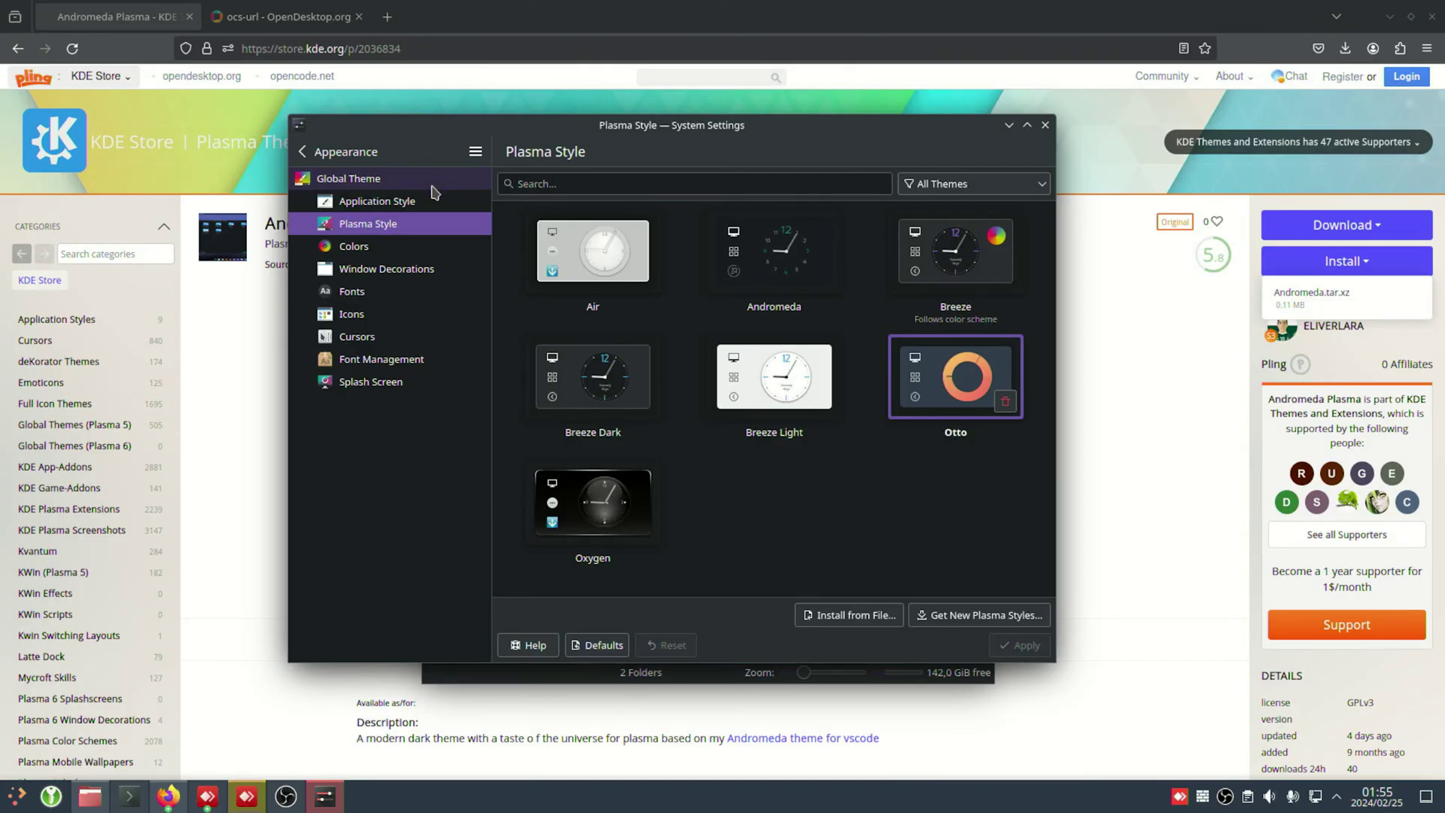
{"action": "left_click", "coordinate": [791, 271]}
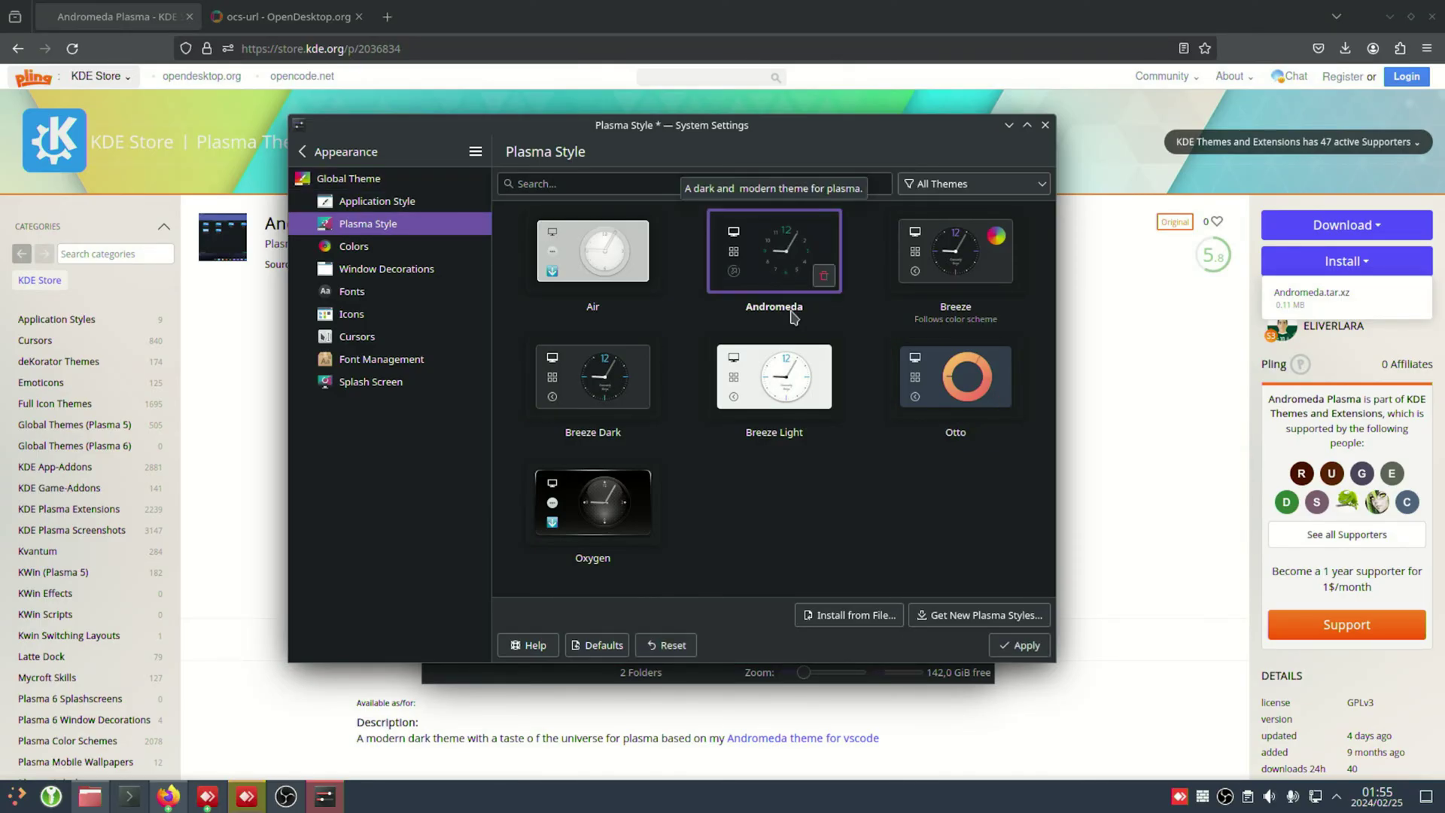
{"action": "left_click", "coordinate": [1022, 645]}
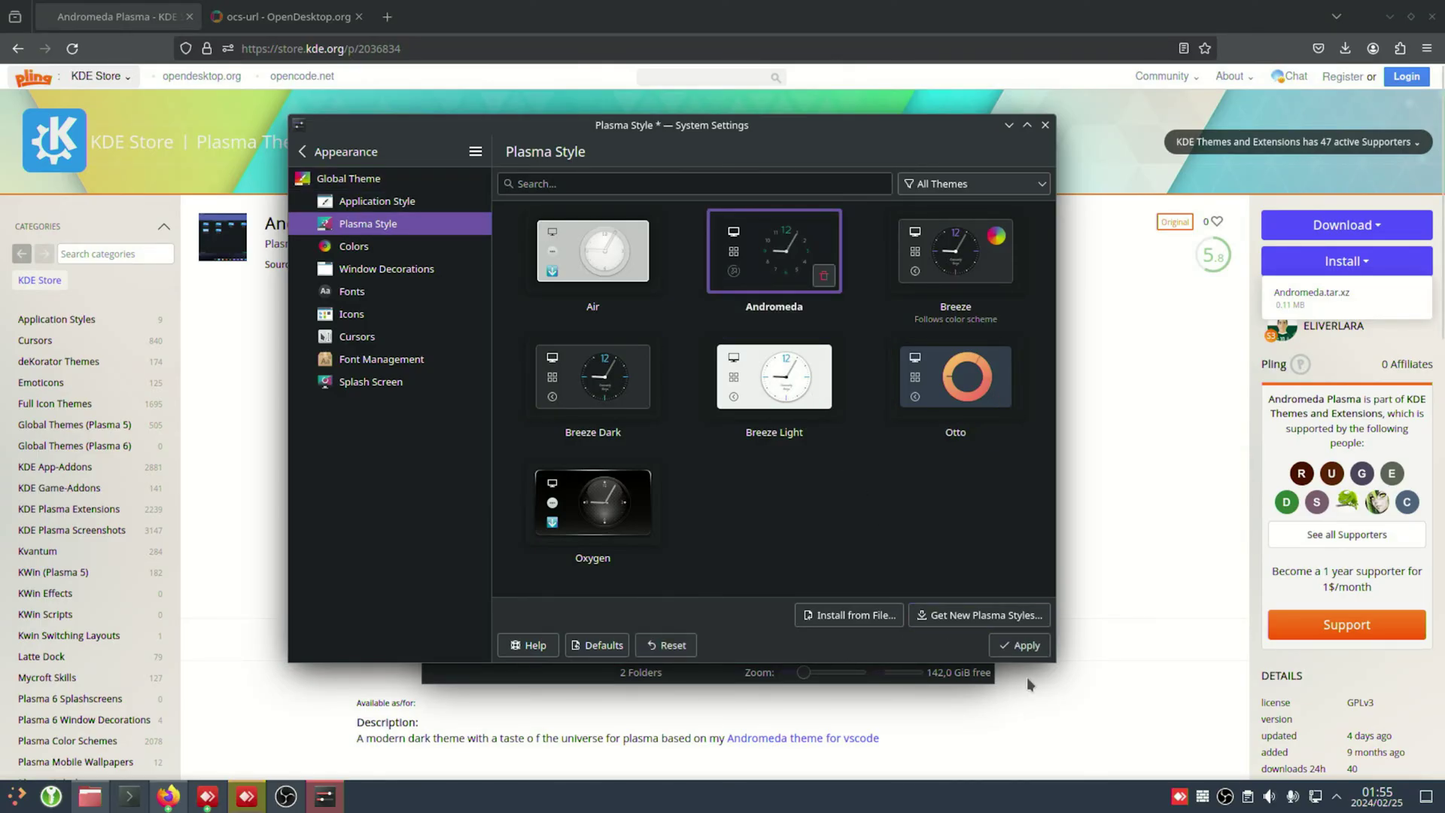
{"action": "left_click", "coordinate": [48, 800]}
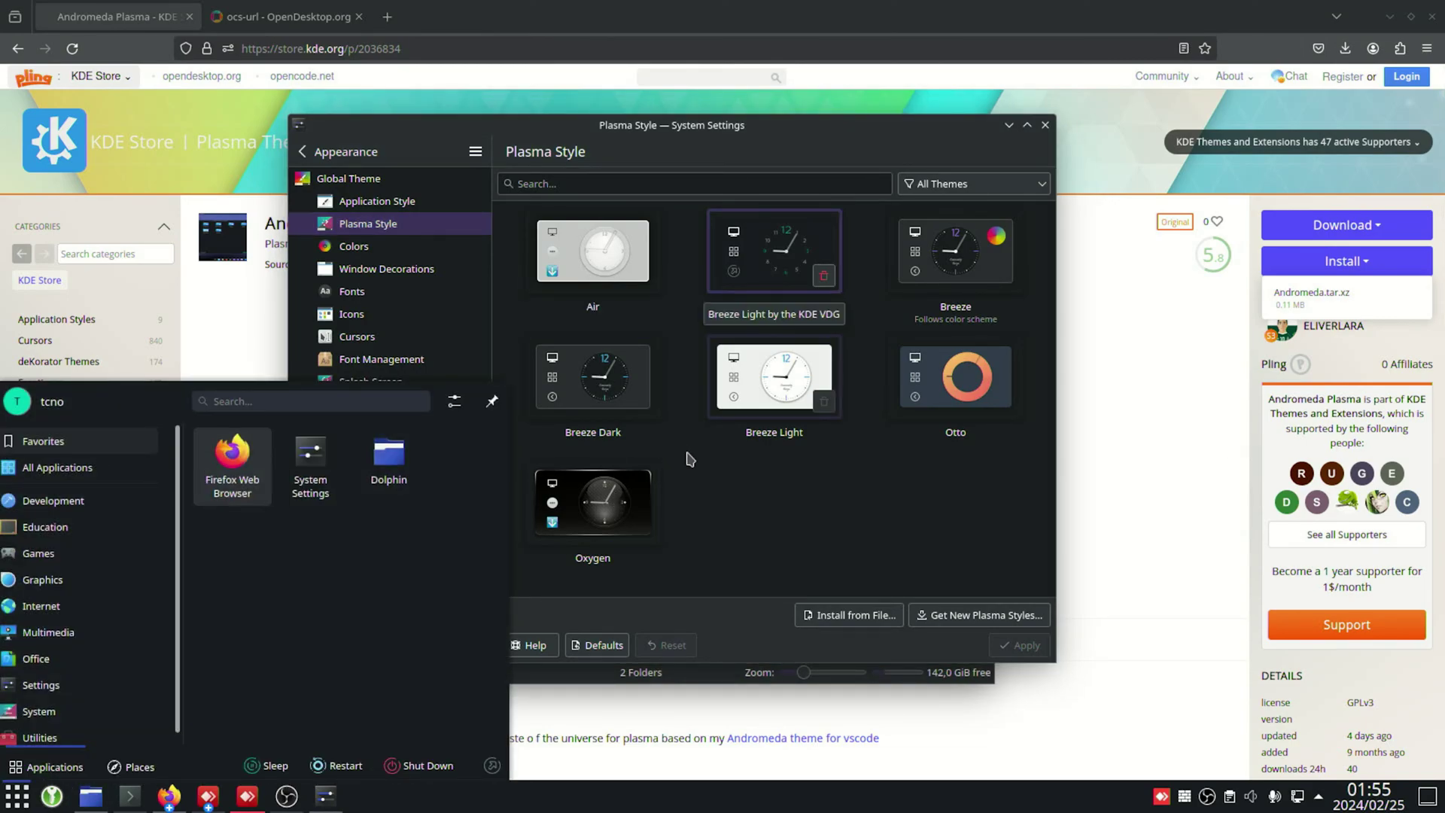
{"action": "left_click", "coordinate": [908, 523]}
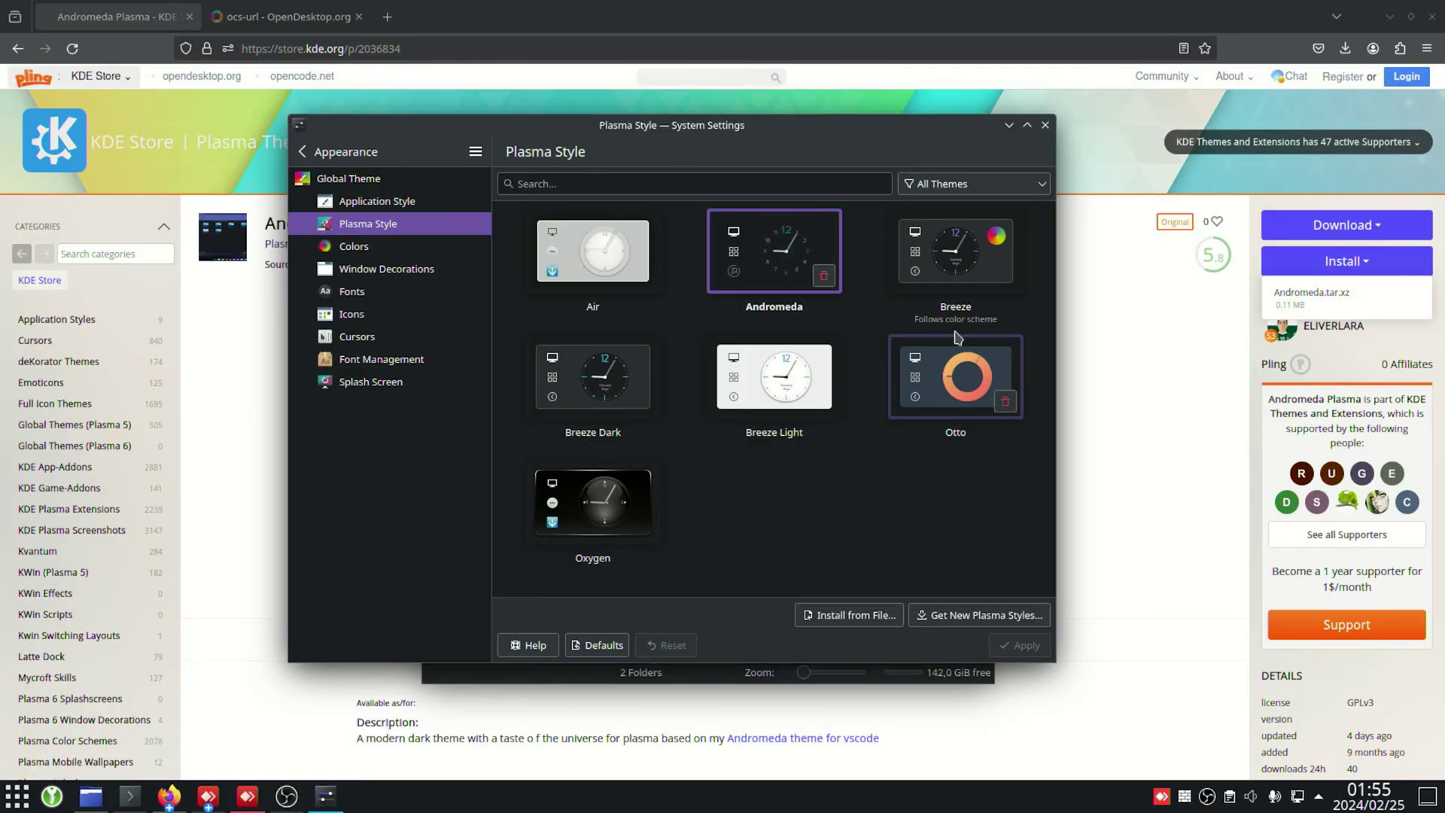
- Search the Get New Plasma Styles catalogue for 'Andromeda' and install Andromeda Plasma
{"action": "left_click", "coordinate": [978, 618]}
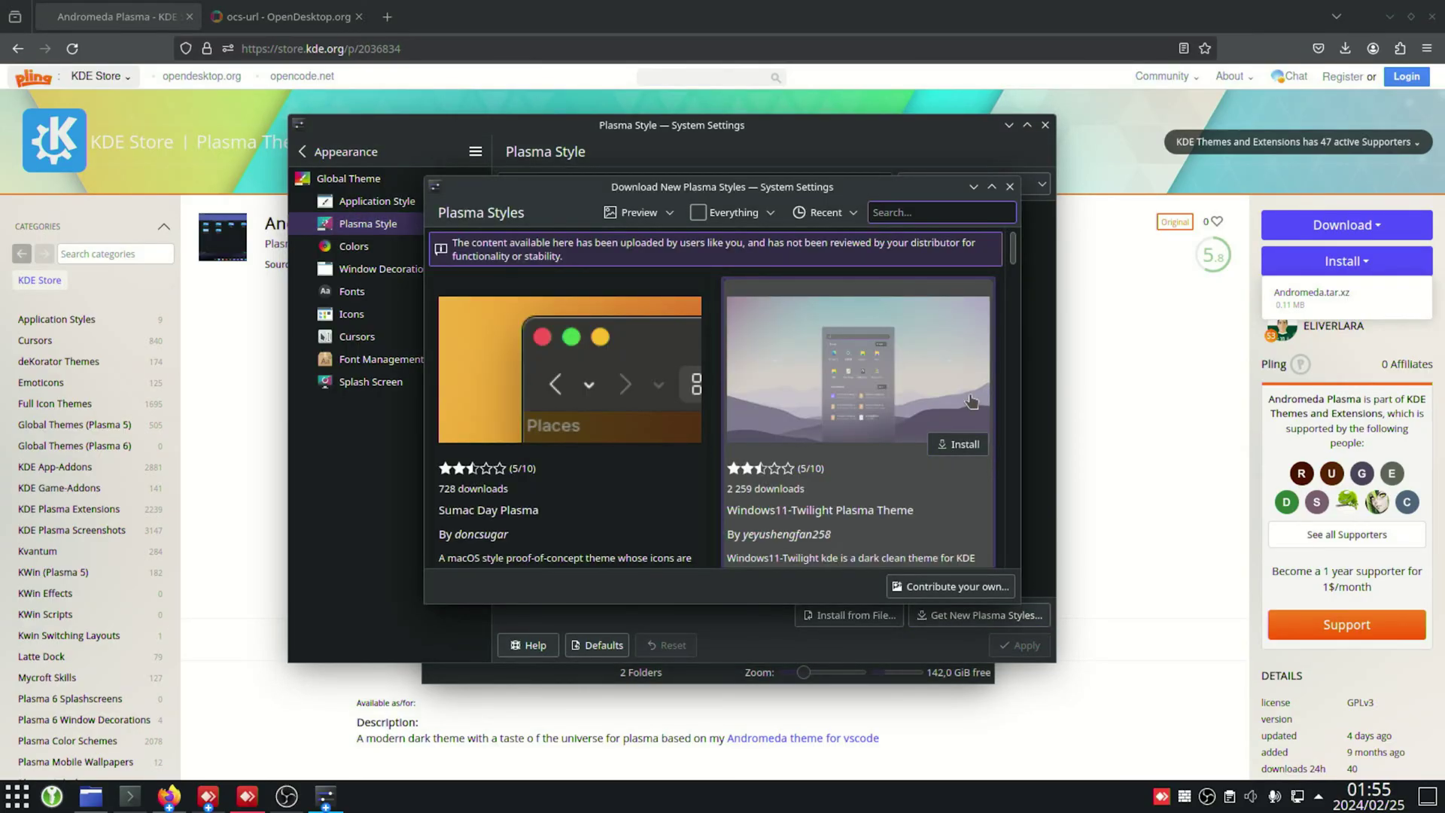
{"action": "scroll", "coordinate": [970, 402], "scroll_direction": "down", "scroll_amount": 4}
{"action": "scroll", "coordinate": [949, 361], "scroll_direction": "up", "scroll_amount": 4}
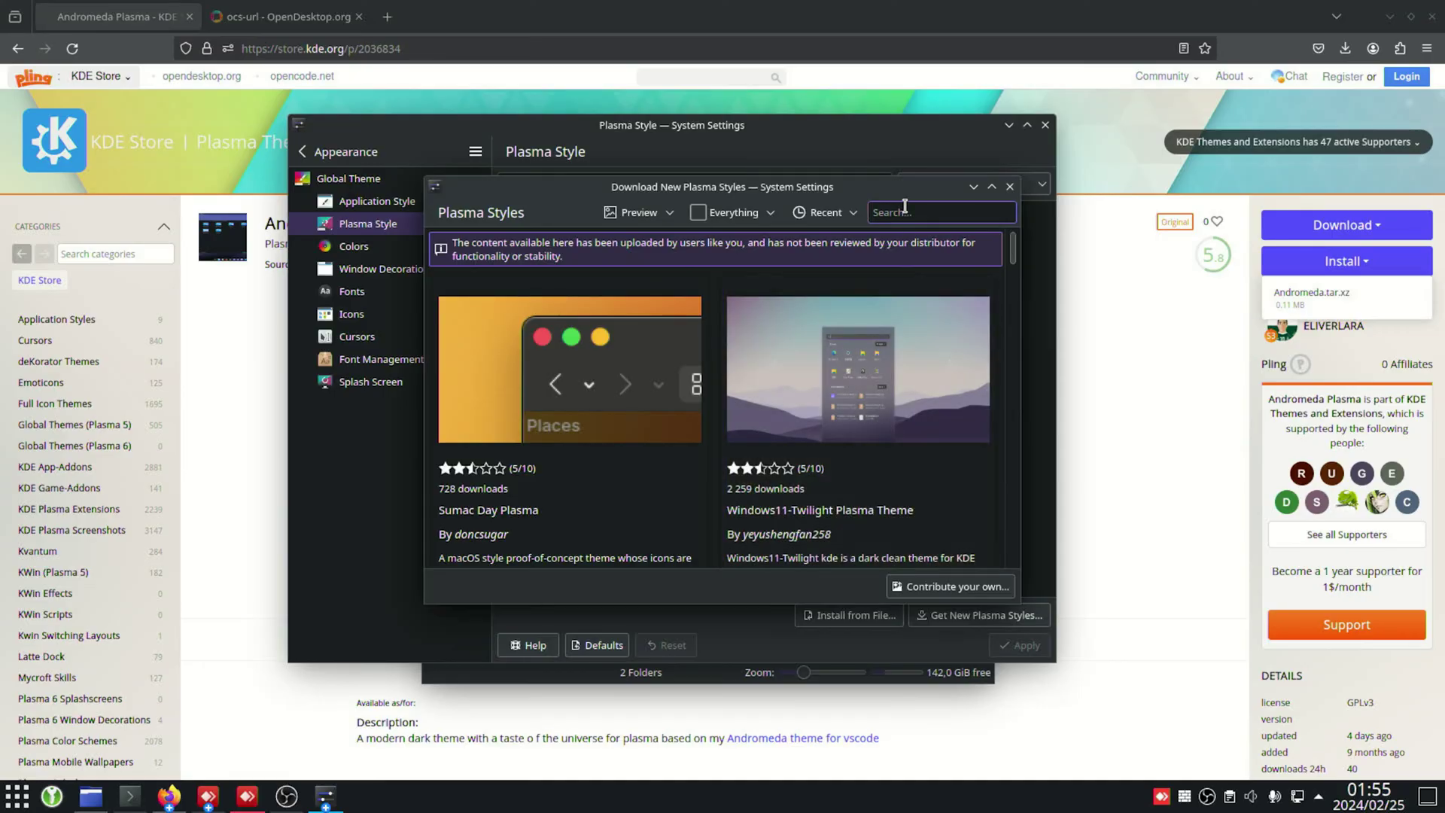
{"action": "left_click", "coordinate": [907, 211]}
{"action": "type", "text": "Andromeda"}
{"action": "key", "text": "Return"}
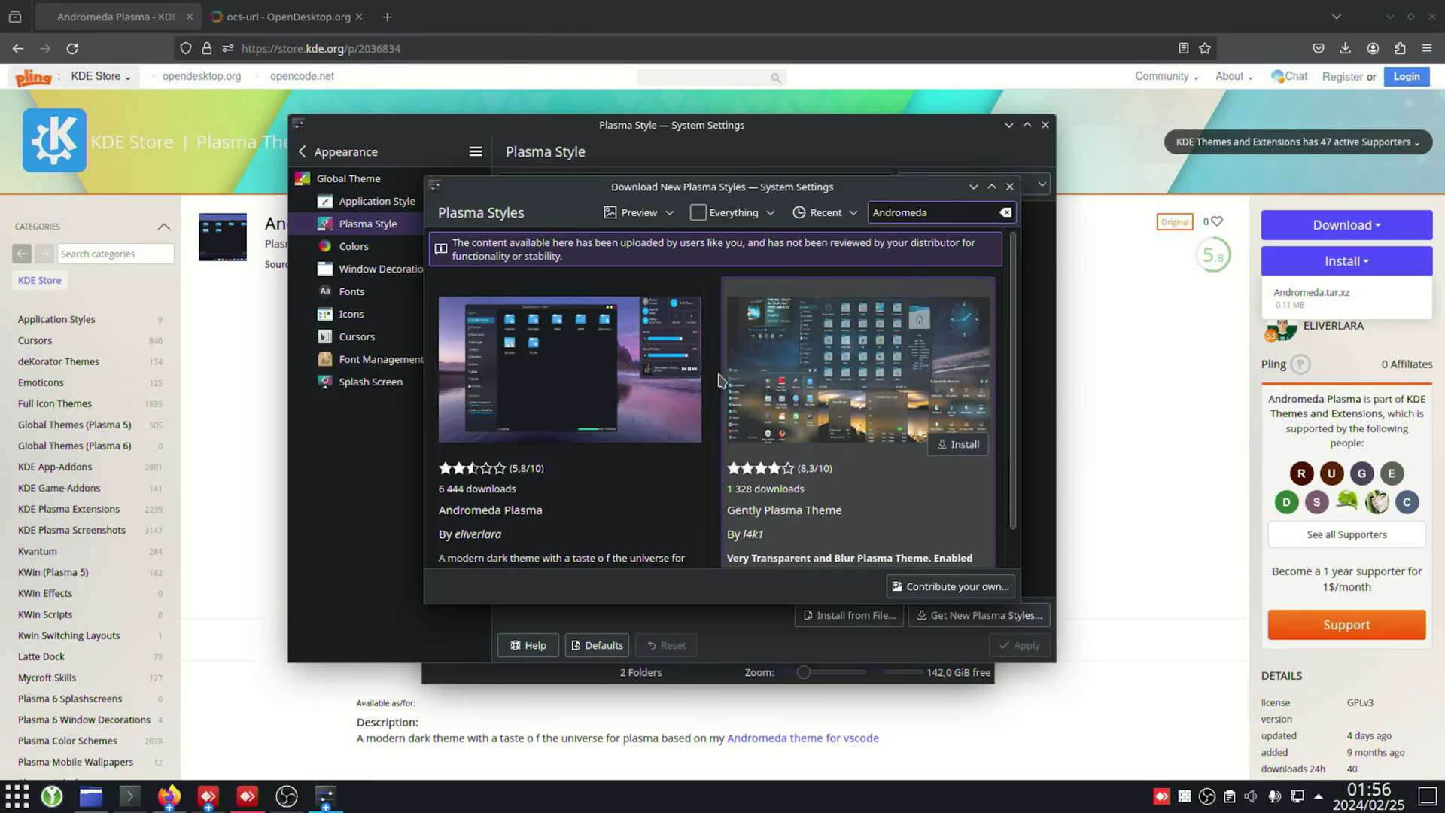
{"action": "scroll", "coordinate": [674, 419], "scroll_direction": "down", "scroll_amount": 1}
{"action": "scroll", "coordinate": [688, 468], "scroll_direction": "up", "scroll_amount": 1}
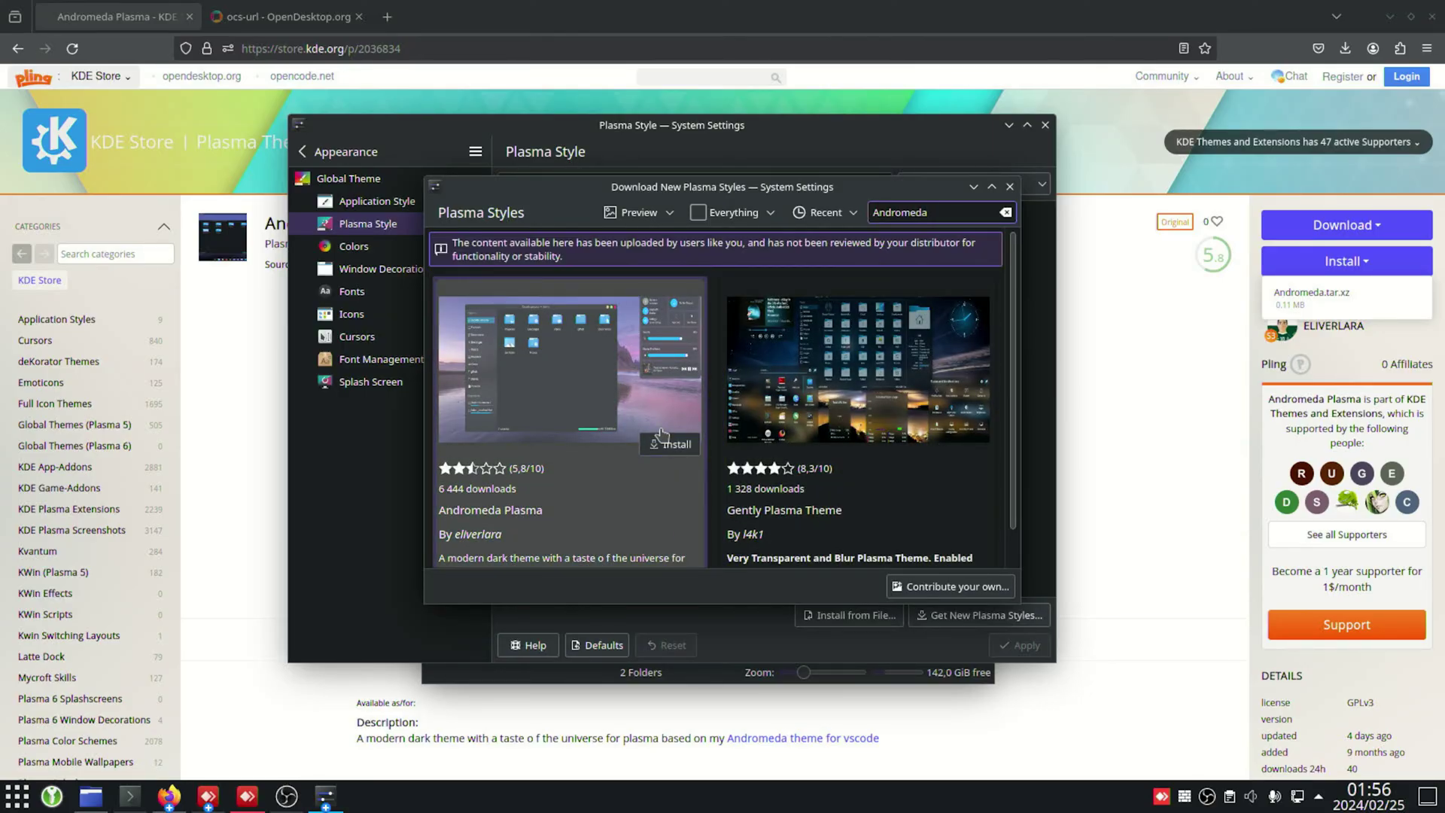
{"action": "left_click", "coordinate": [662, 446]}
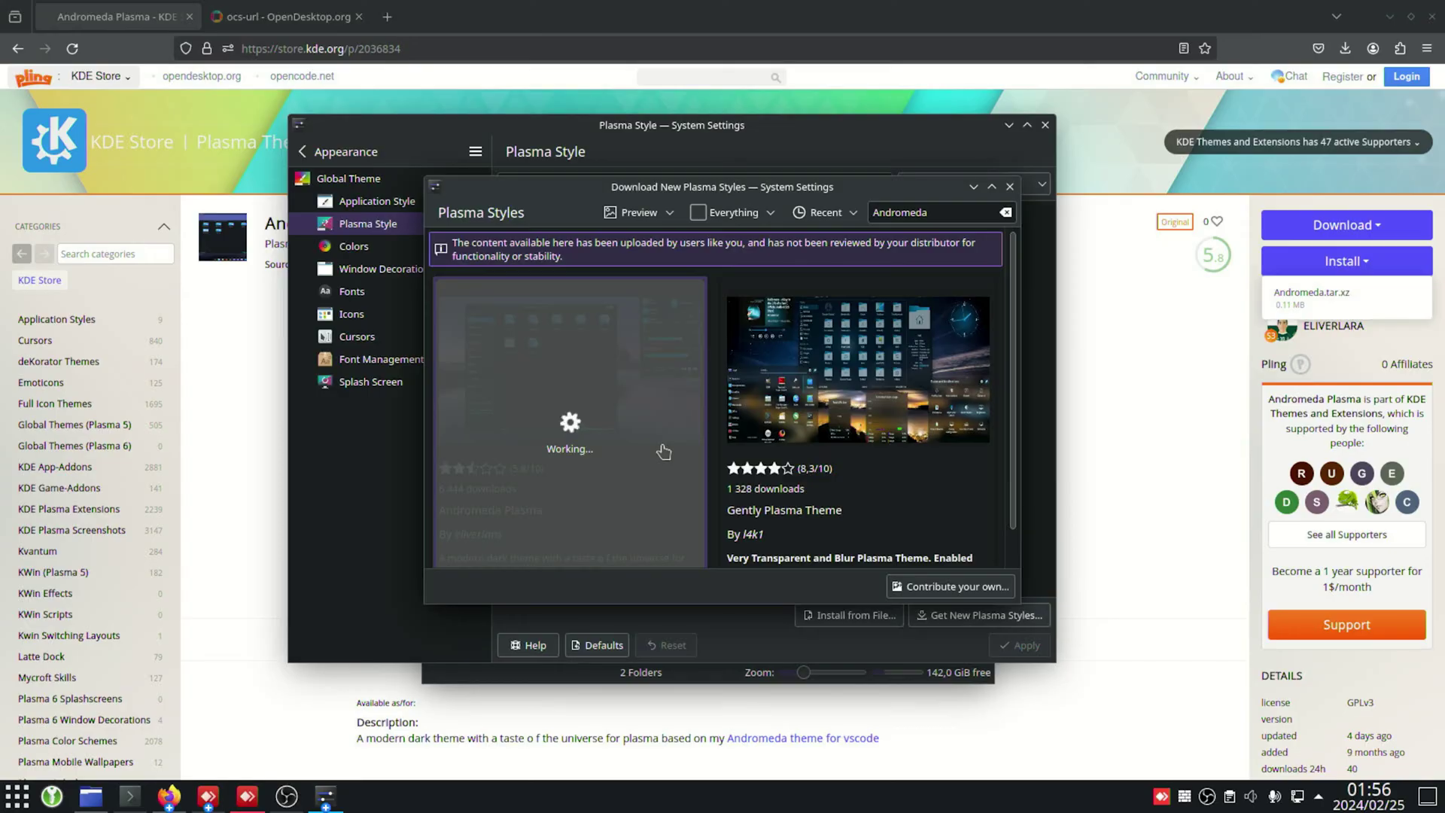
- Close the download window and System Settings, then open the downloaded Andromeda.tar.xz in Ark
{"action": "left_click", "coordinate": [663, 446]}
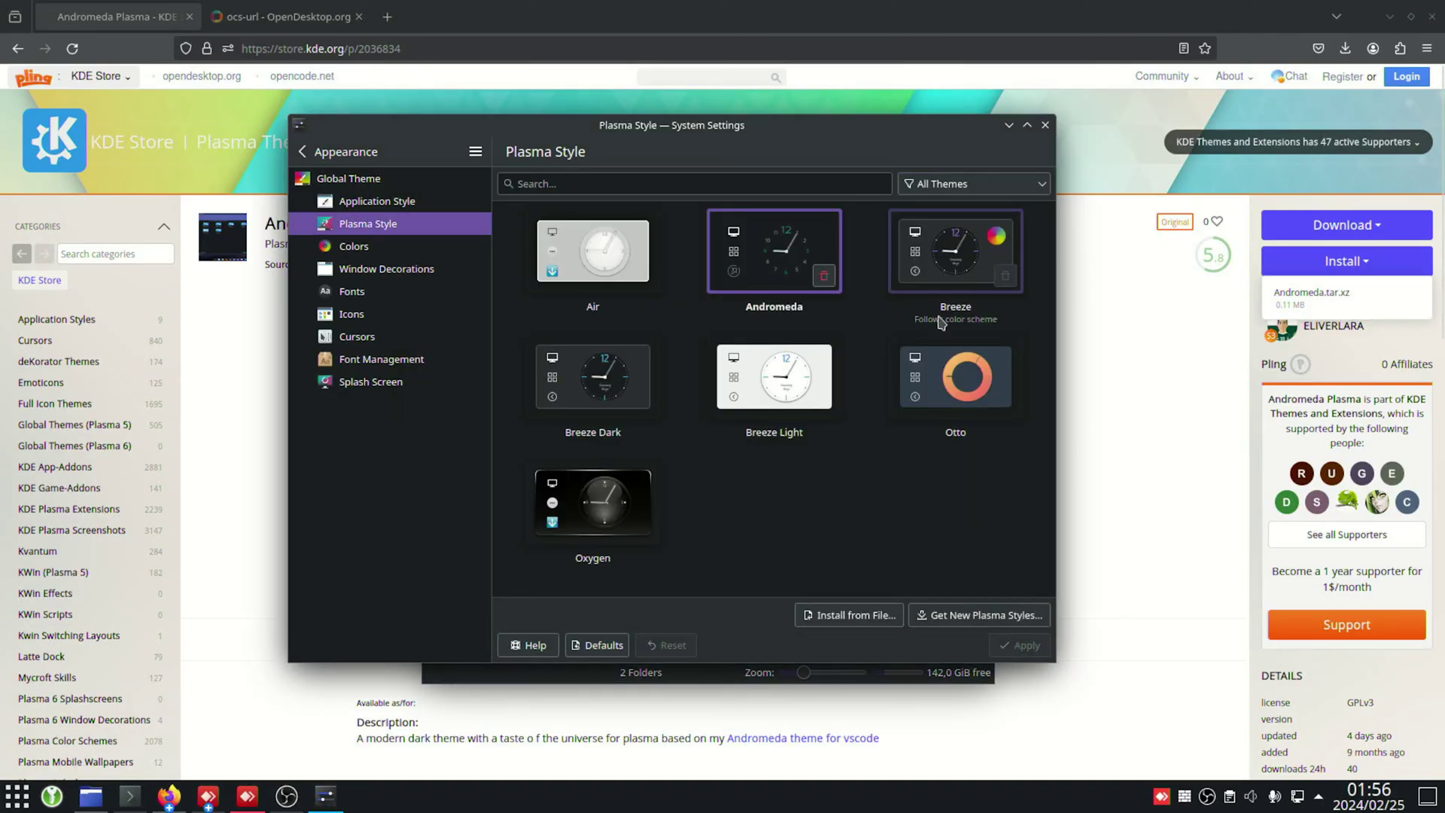
{"action": "left_click", "coordinate": [1044, 125]}
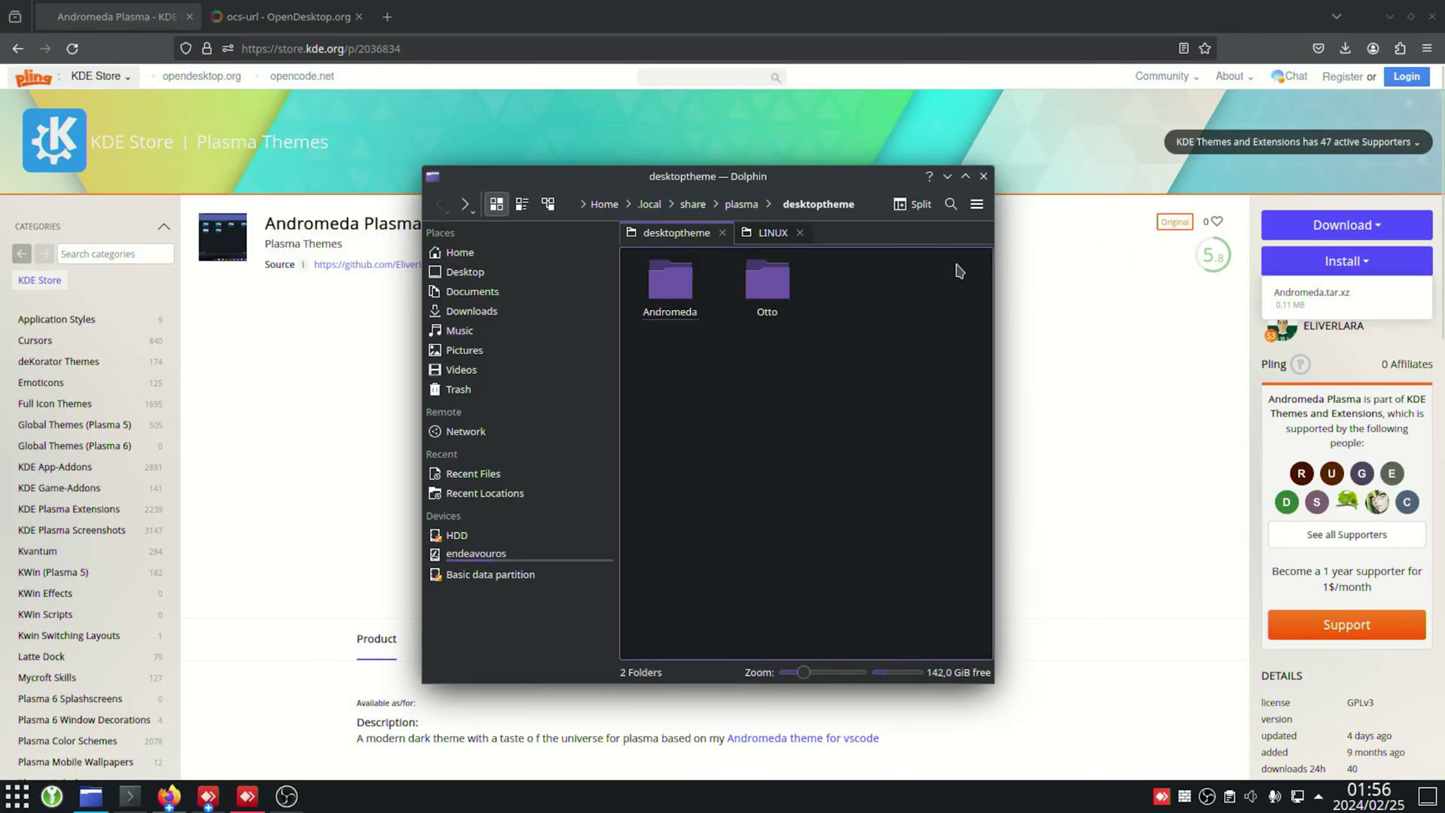
{"action": "left_click", "coordinate": [1352, 226]}
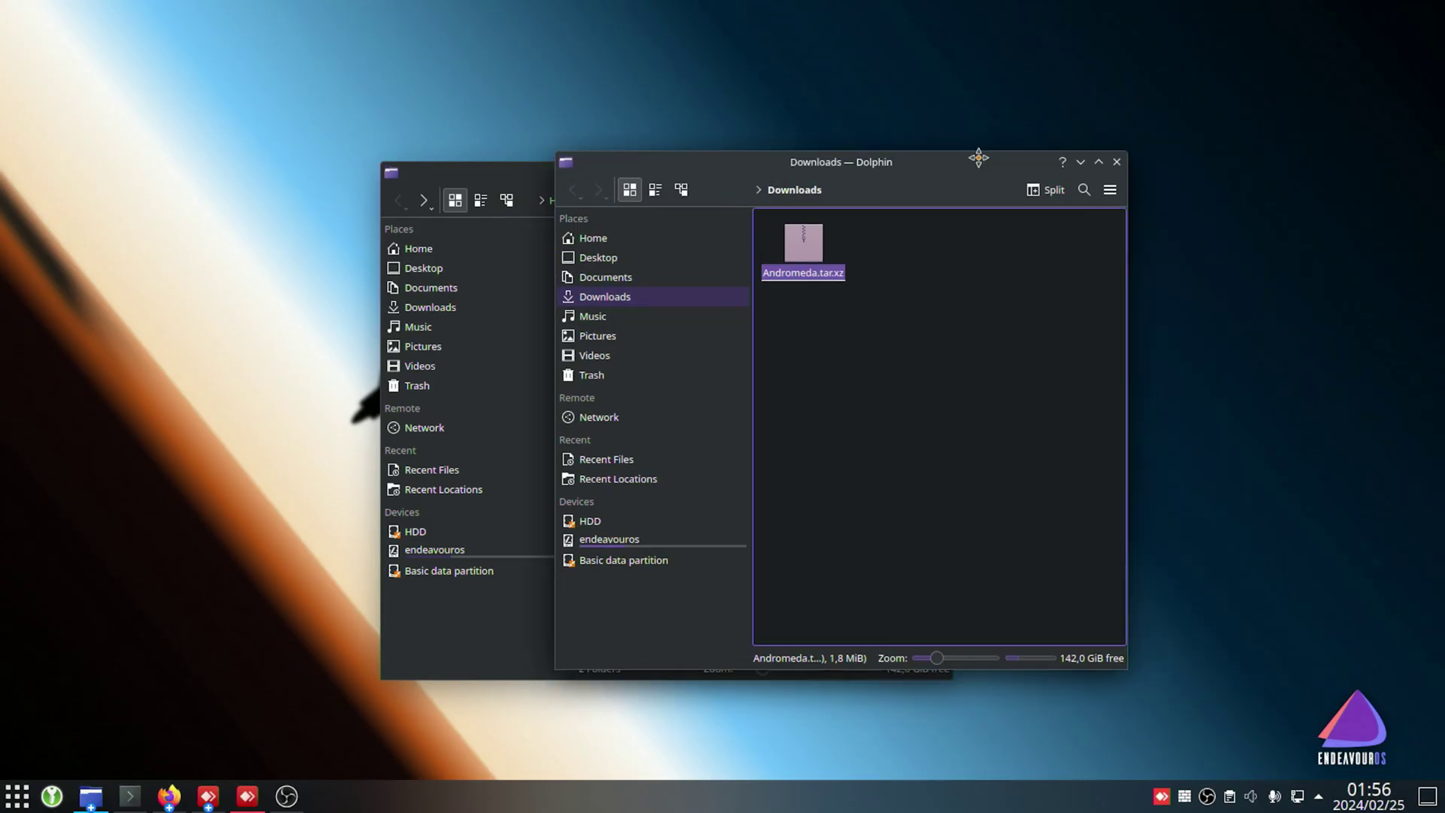
{"action": "left_click_drag", "start_coordinate": [977, 148], "coordinate": [914, 178]}
{"action": "double_click", "coordinate": [696, 256]}
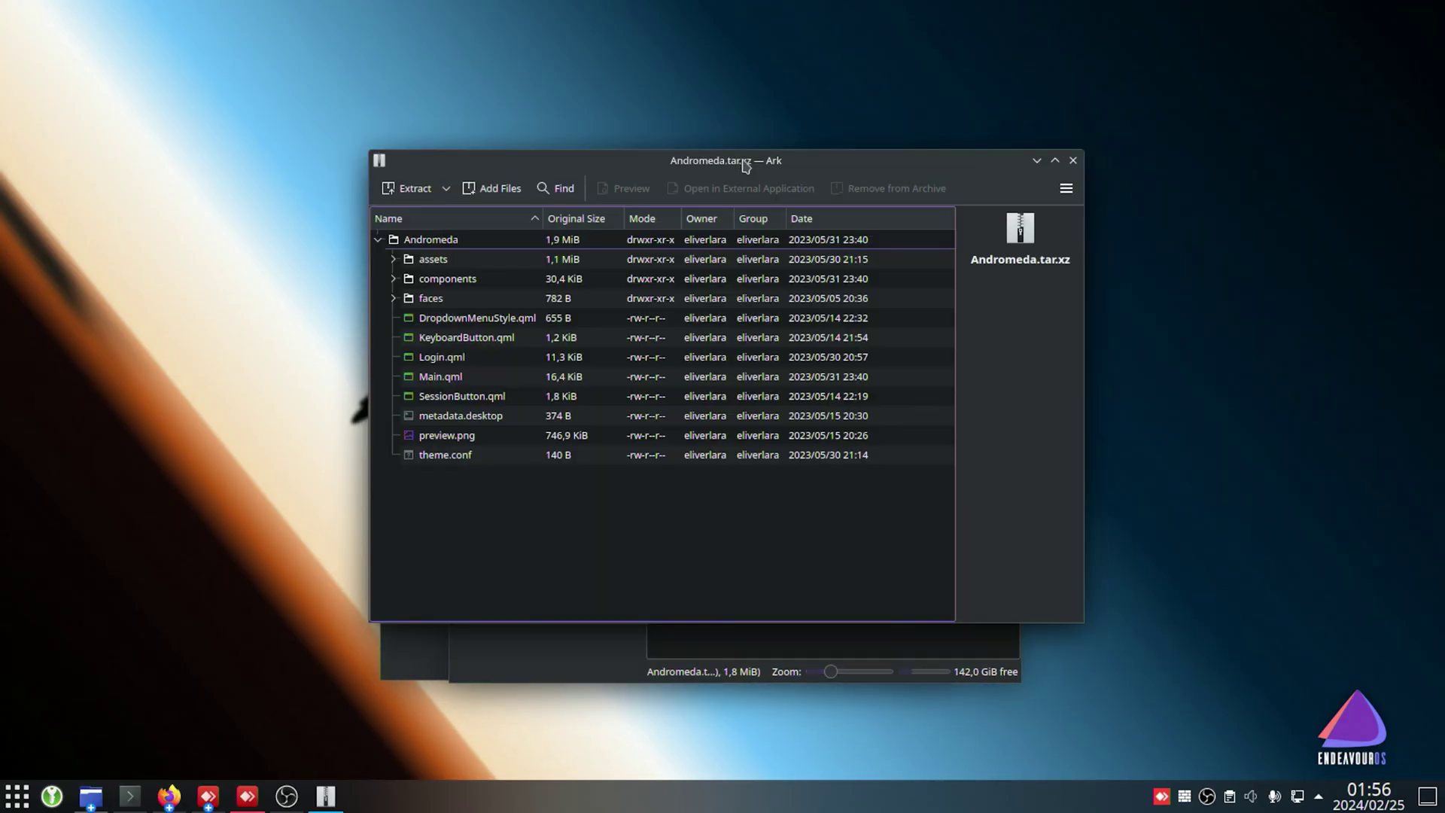
- Drag the Andromeda folder out of the Ark archive into the desktoptheme folder
{"action": "left_click", "coordinate": [379, 239]}
{"action": "left_click_drag", "start_coordinate": [813, 160], "coordinate": [1135, 181]}
{"action": "left_click", "coordinate": [773, 263]}
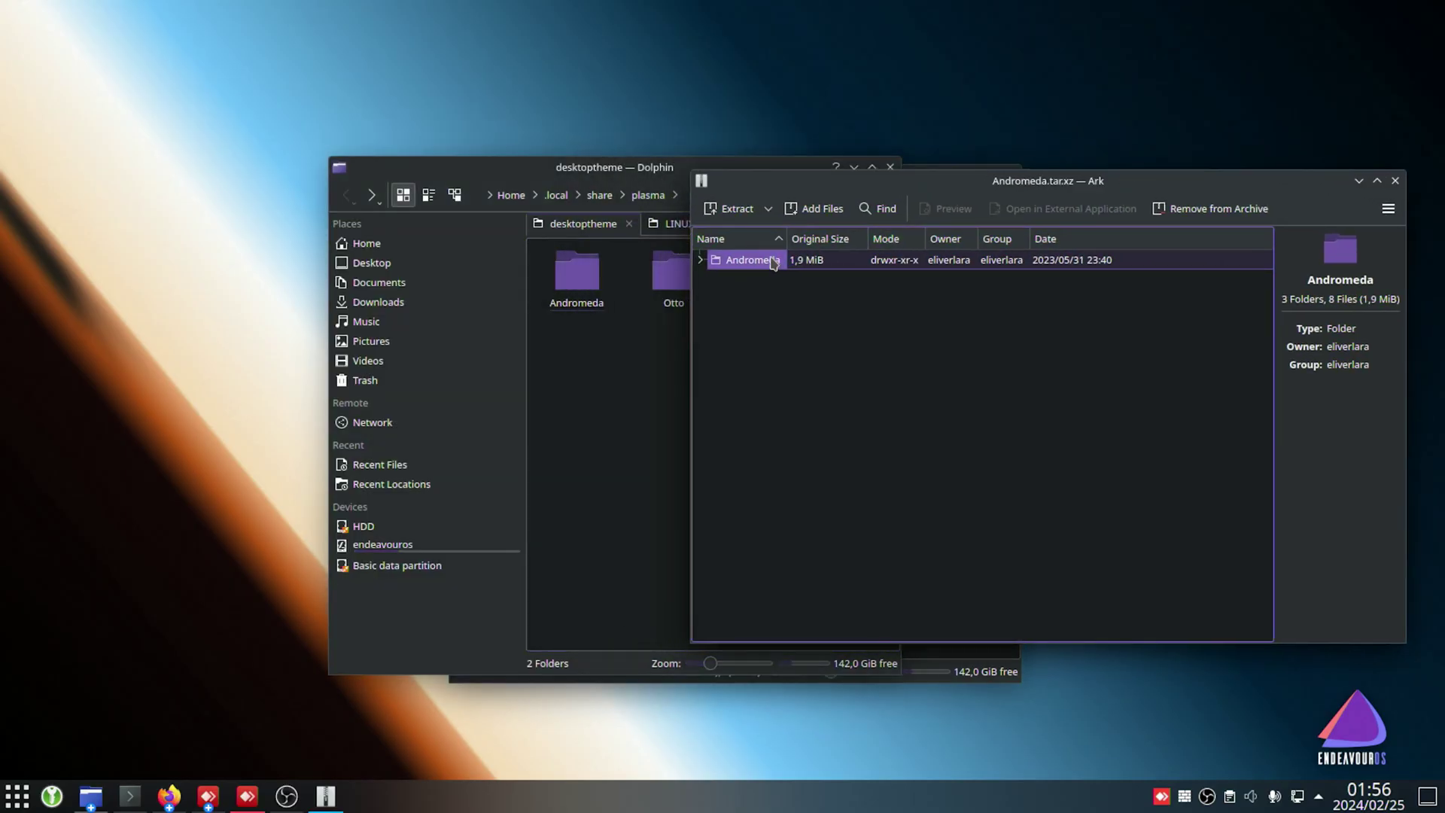
{"action": "left_click_drag", "start_coordinate": [773, 262], "coordinate": [912, 305]}
- Confirm the ~/.local/share/plasma/desktoptheme path holds Andromeda, then close Ark
{"action": "left_click_drag", "start_coordinate": [666, 172], "coordinate": [797, 177]}
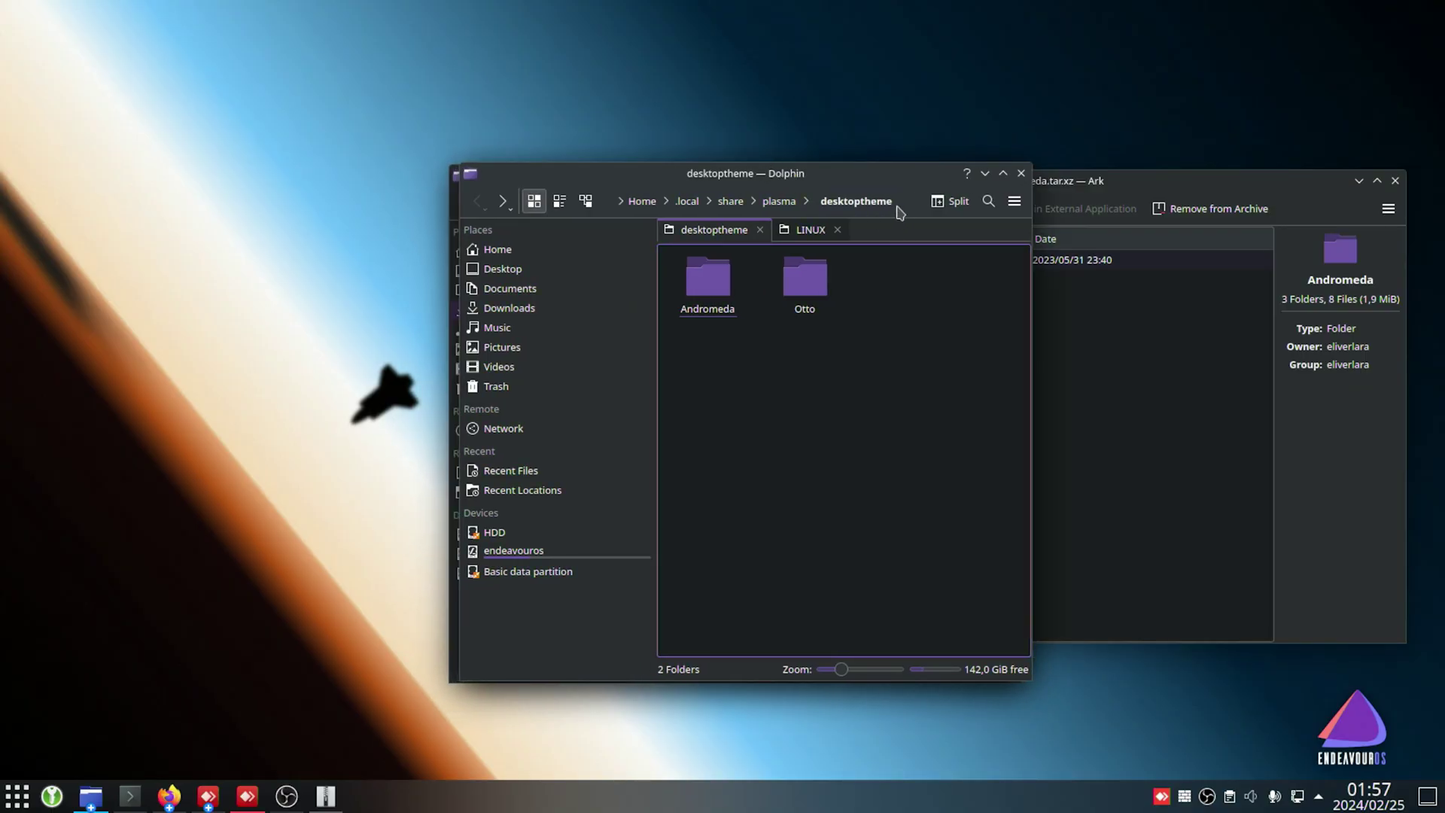
{"action": "left_click", "coordinate": [903, 202]}
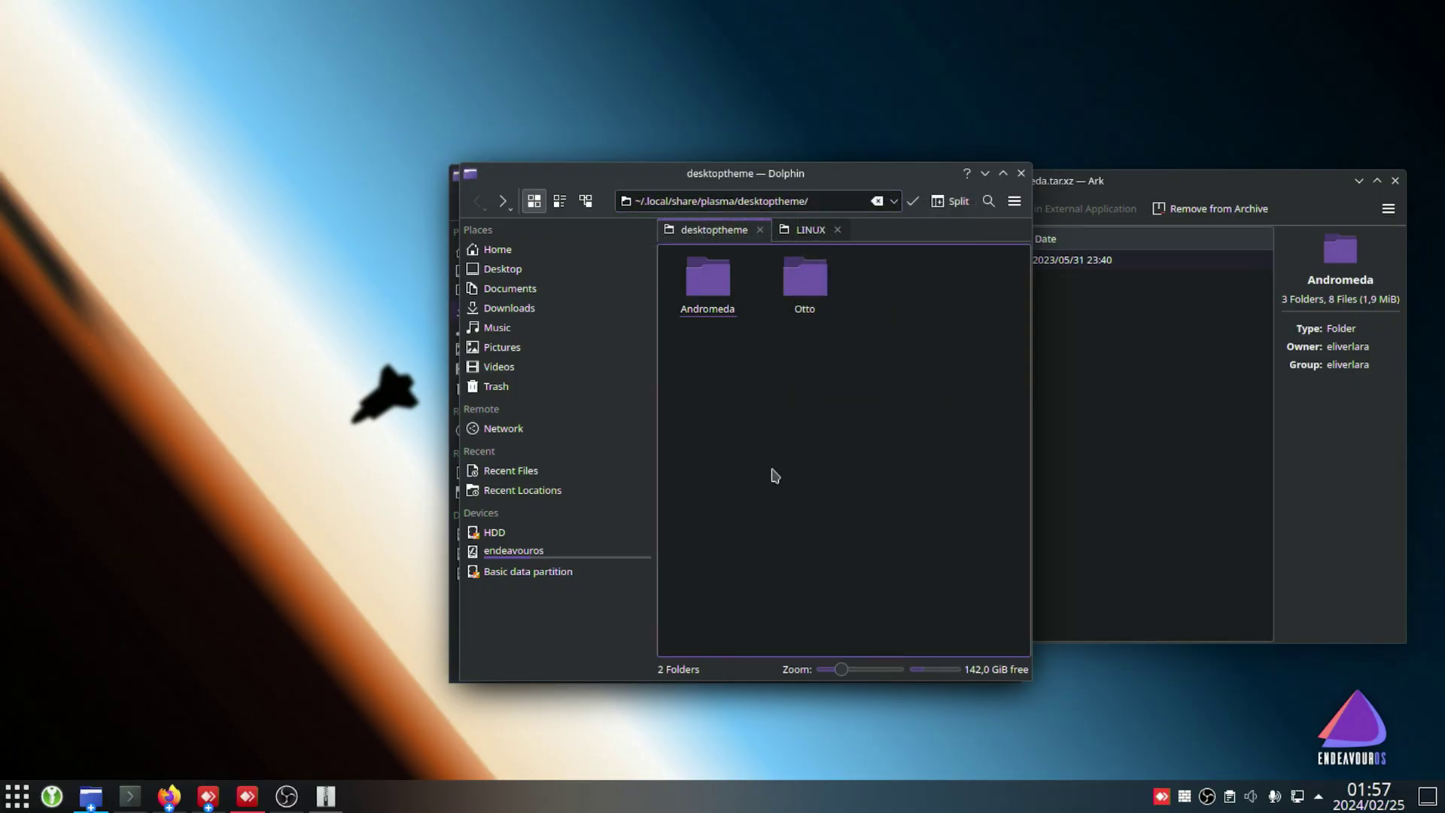
{"action": "left_click_drag", "start_coordinate": [722, 386], "coordinate": [704, 264]}
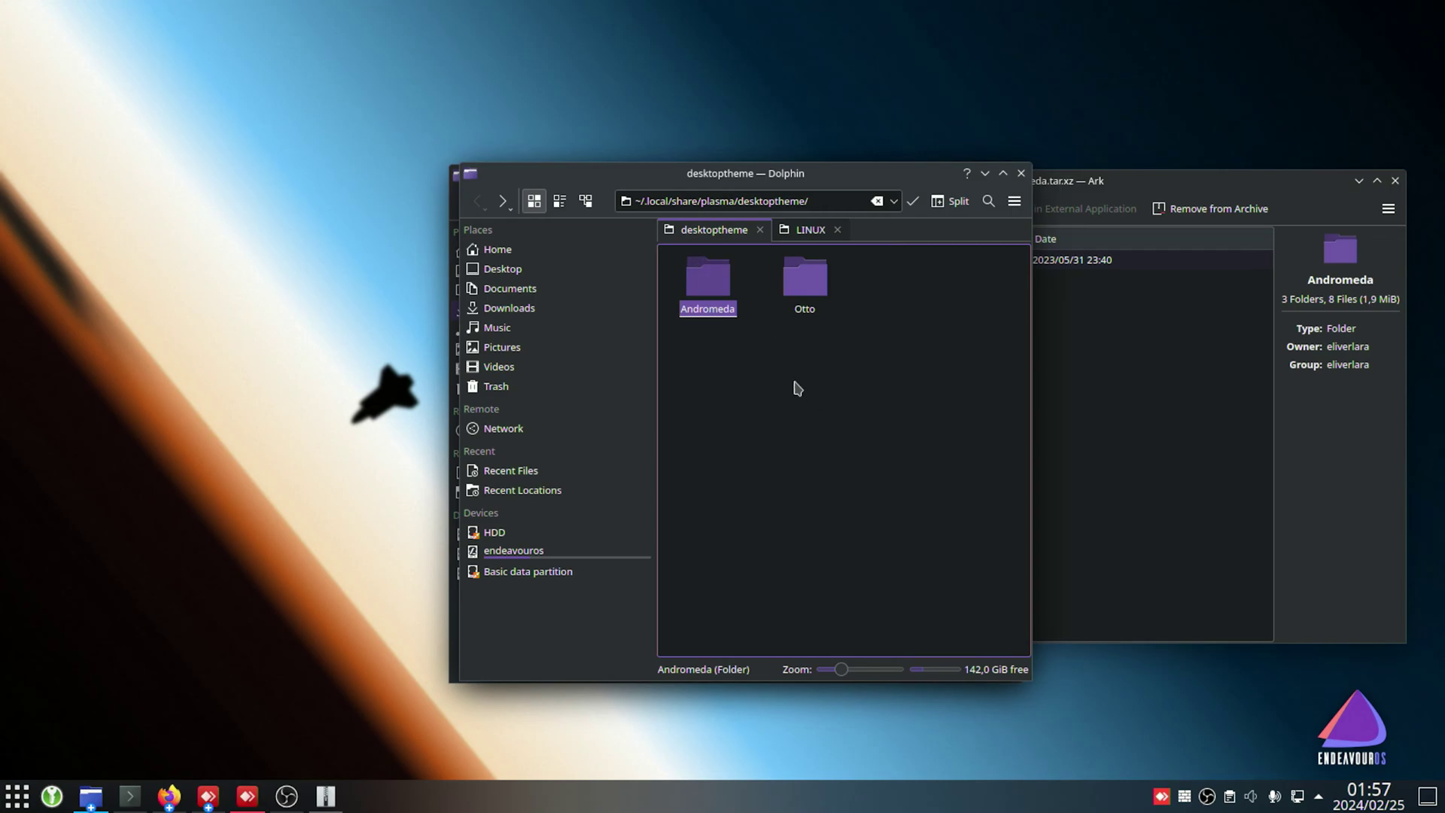
{"action": "left_click", "coordinate": [1394, 180]}
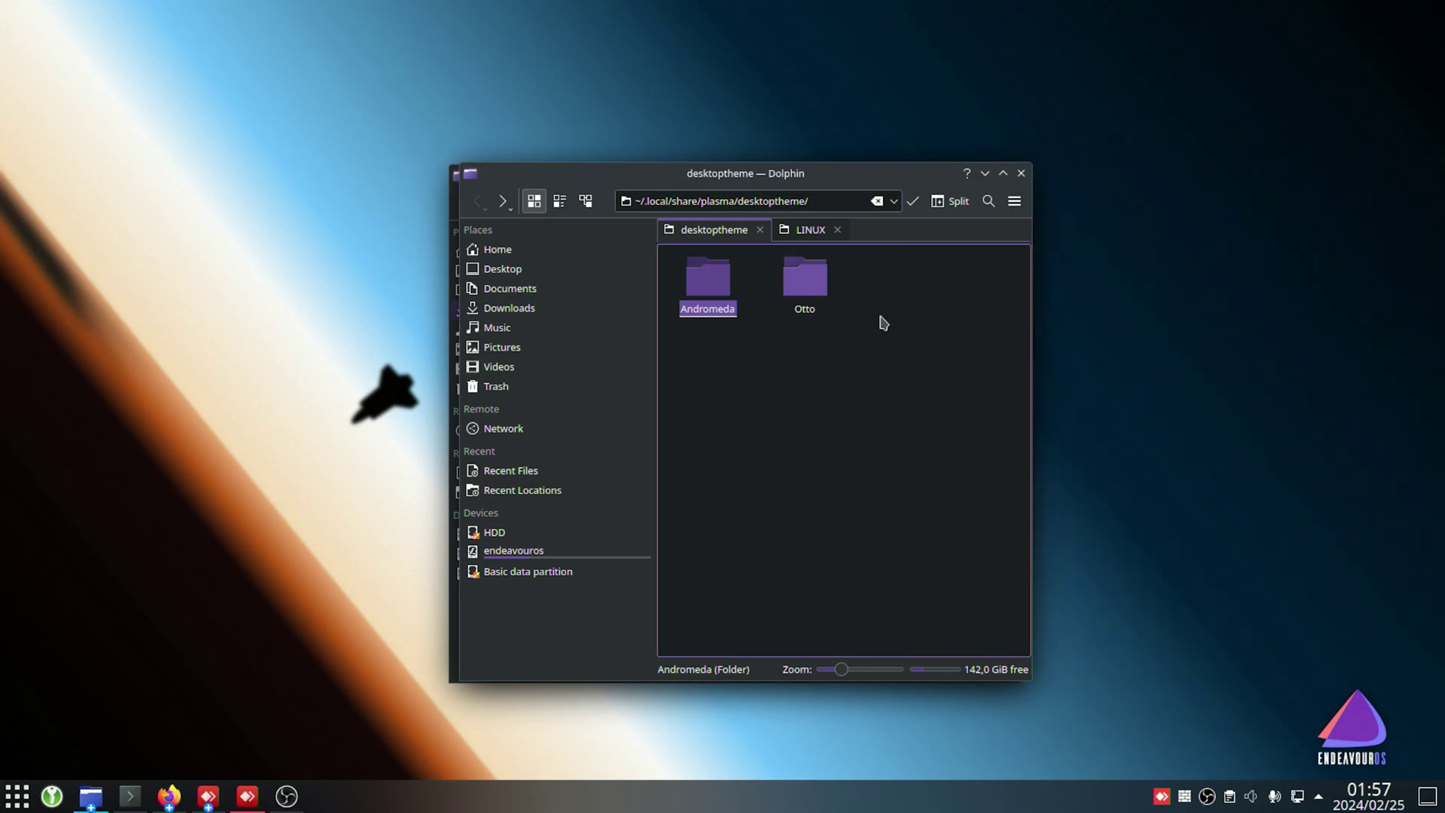
{"action": "left_click", "coordinate": [862, 344]}
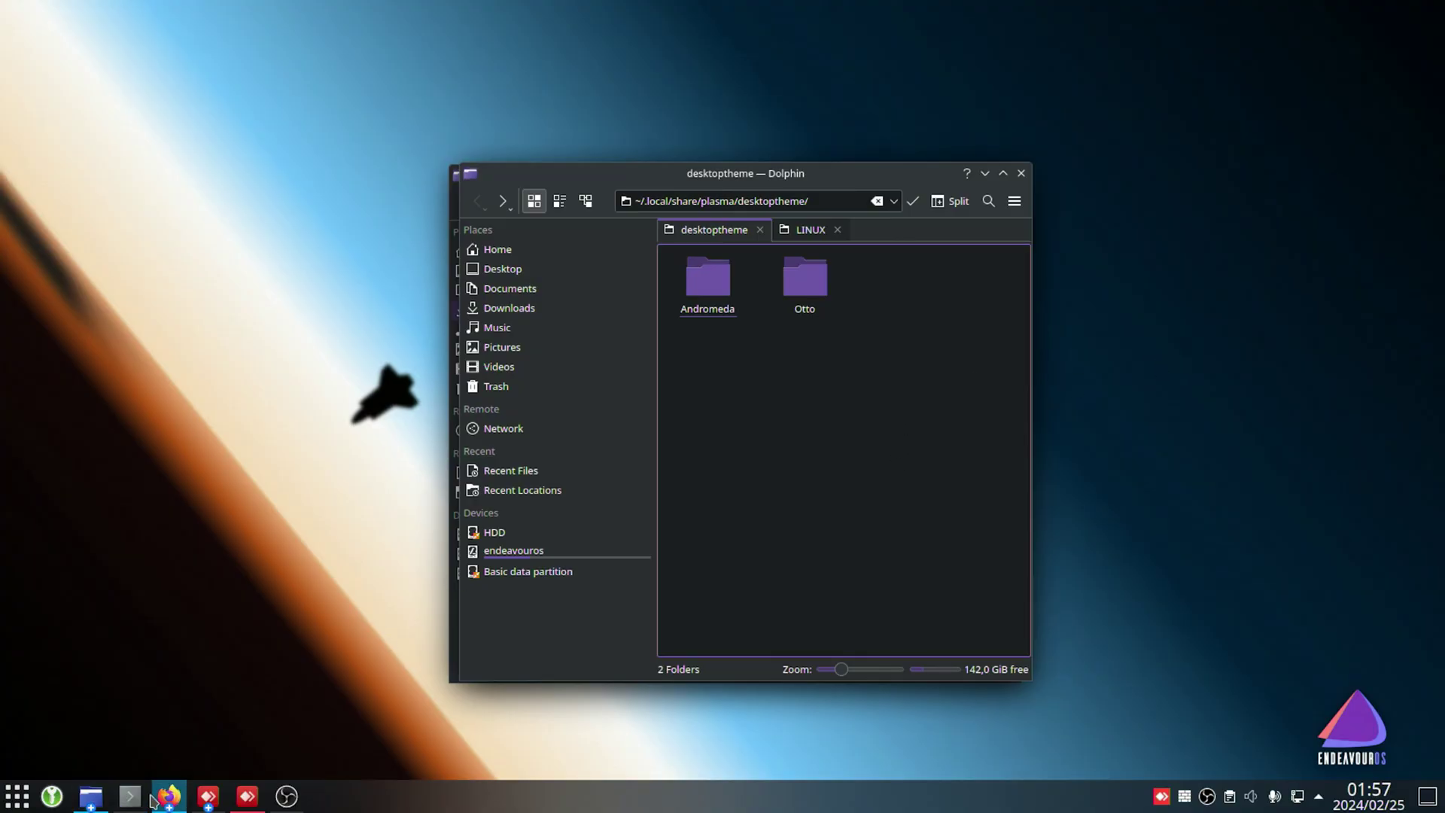
- Open ~/.config/plasmarc in nano and check its [Theme] name=Andromeda line
{"action": "left_click", "coordinate": [129, 796]}
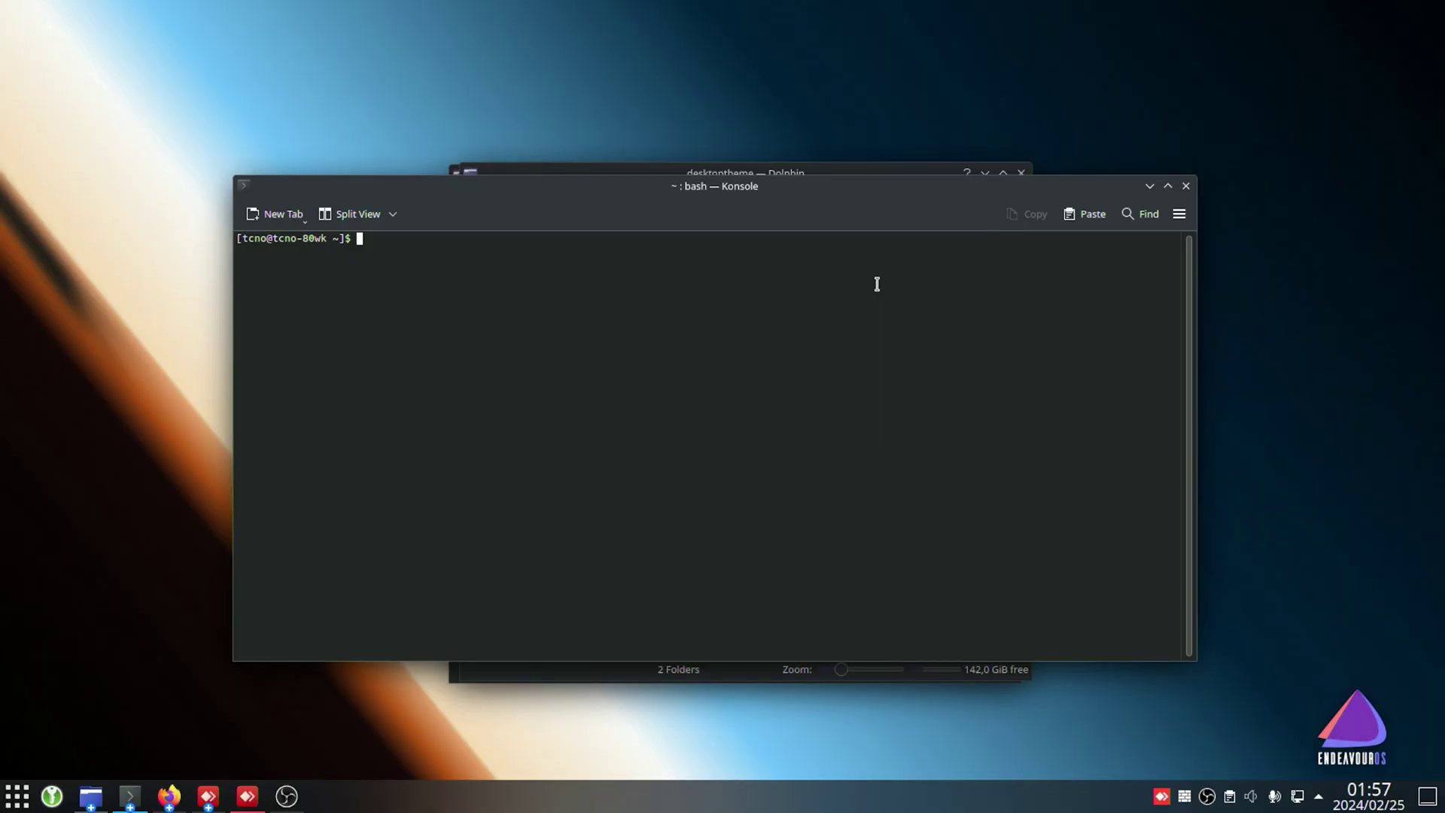
{"action": "type", "text": "nano ~/.config/plasmarc"}
{"action": "key", "text": "Return"}
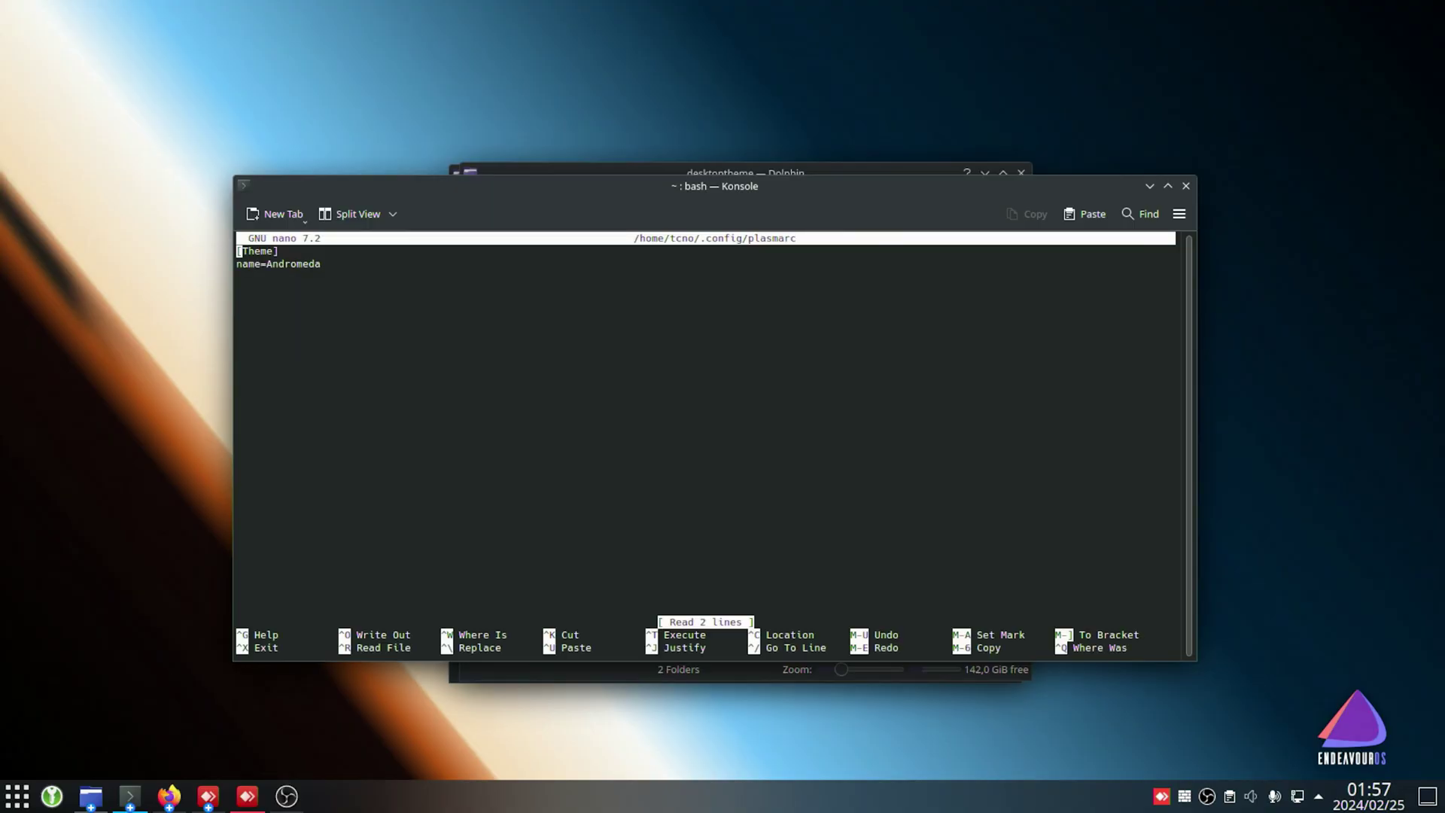
{"action": "key", "text": "Down"}
- Start renaming the Andromeda folder in the desktoptheme window
{"action": "left_click", "coordinate": [753, 171]}
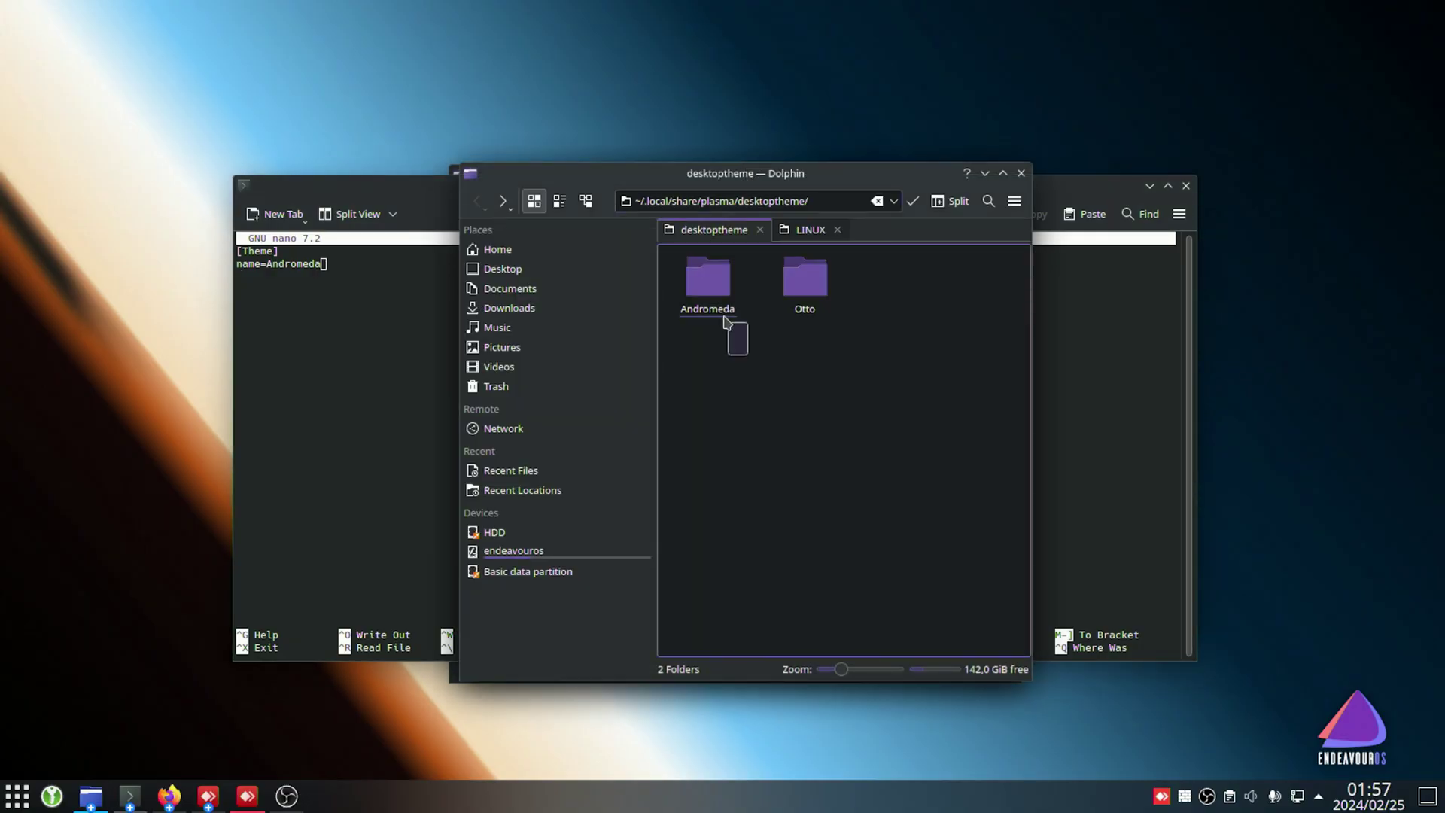
{"action": "left_click", "coordinate": [722, 317]}
{"action": "key", "text": "F2"}
- Save plasmarc and exit nano back to the bash prompt
{"action": "left_click", "coordinate": [1044, 405]}
{"action": "key", "text": "ctrl+s"}
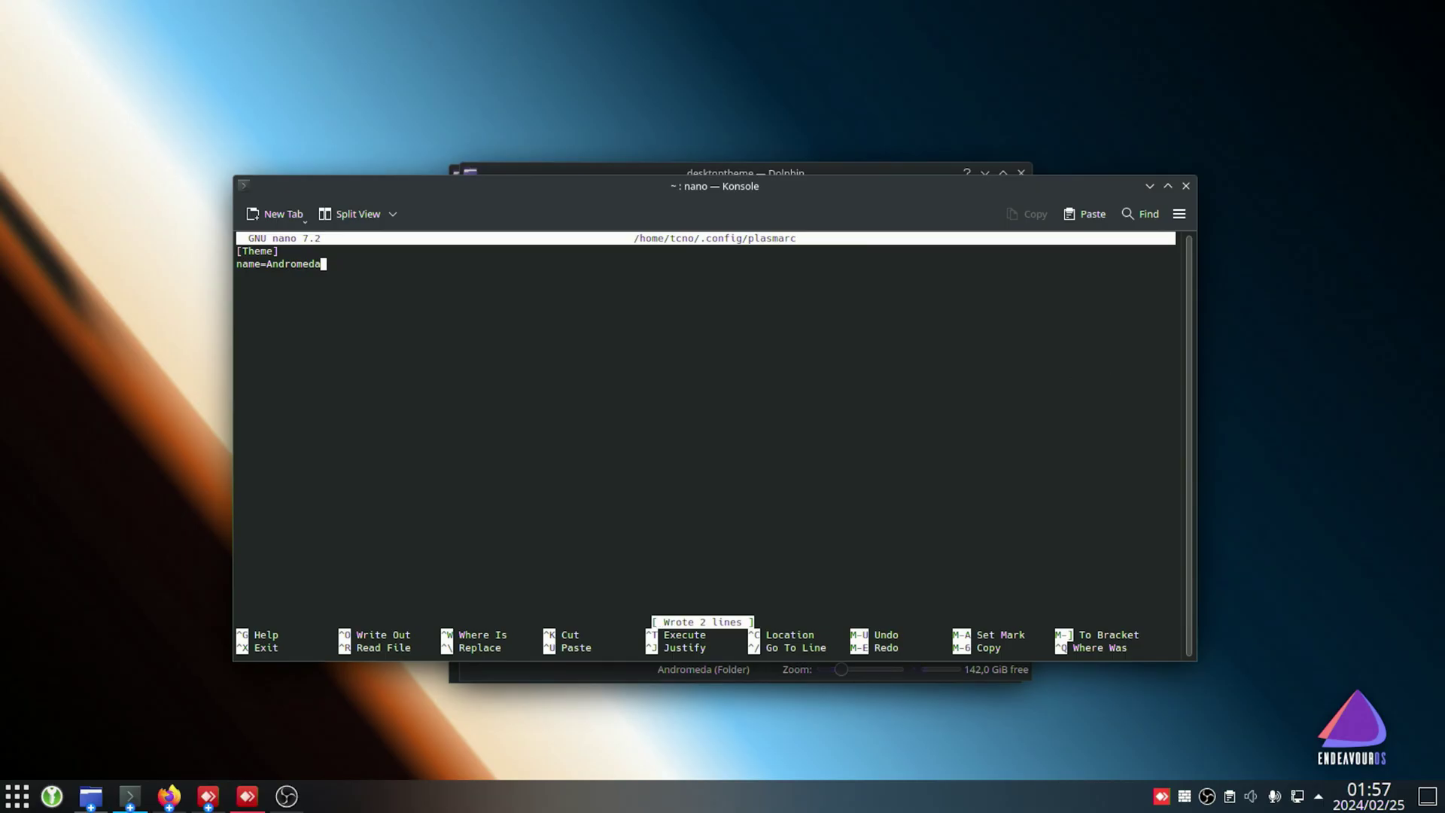
{"action": "key", "text": "ctrl+x"}
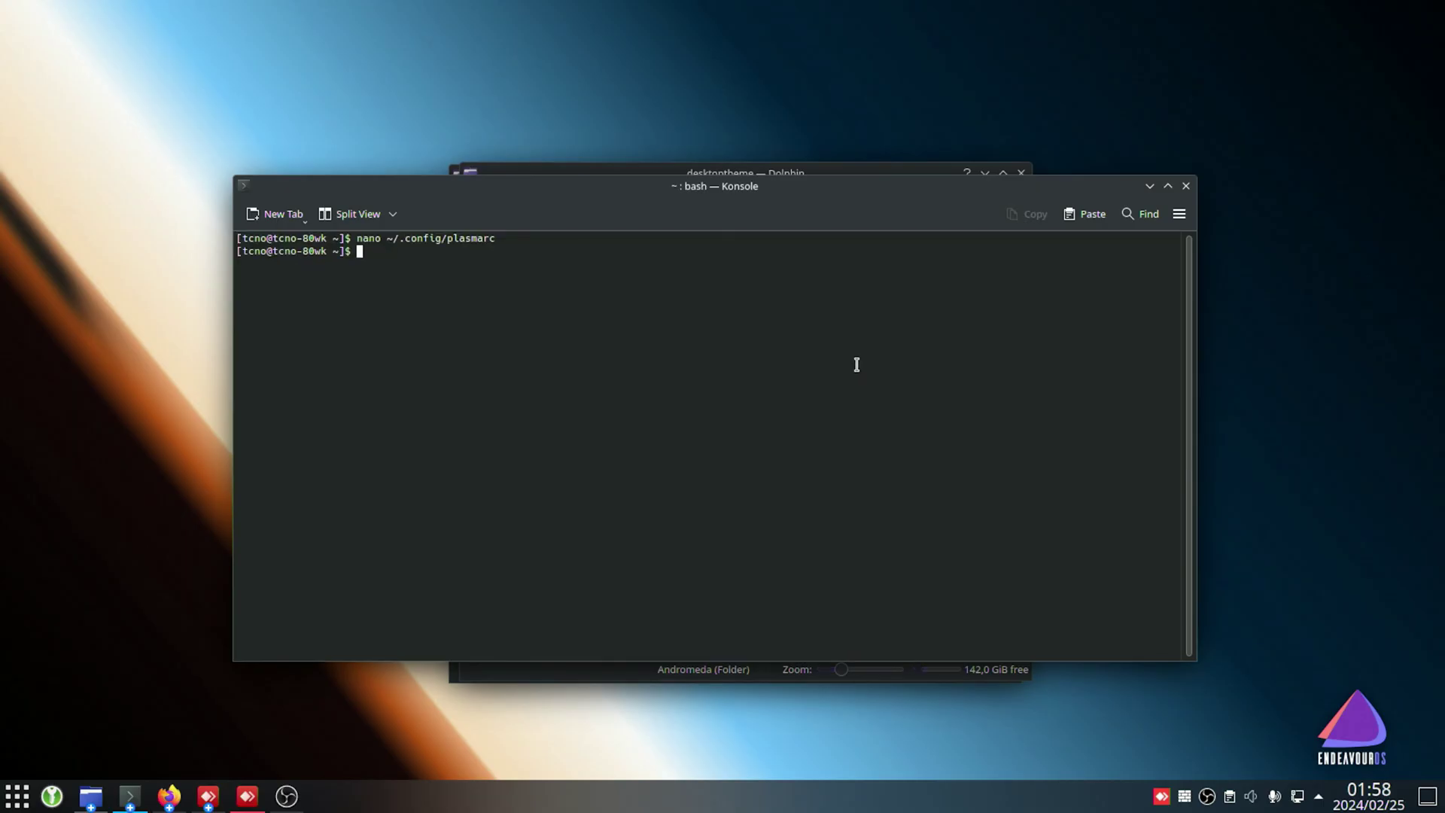
- Restart the Plasma shell with 'systemctl --user restart plasma-plasmashell' in Konsole
{"action": "key", "text": "super"}
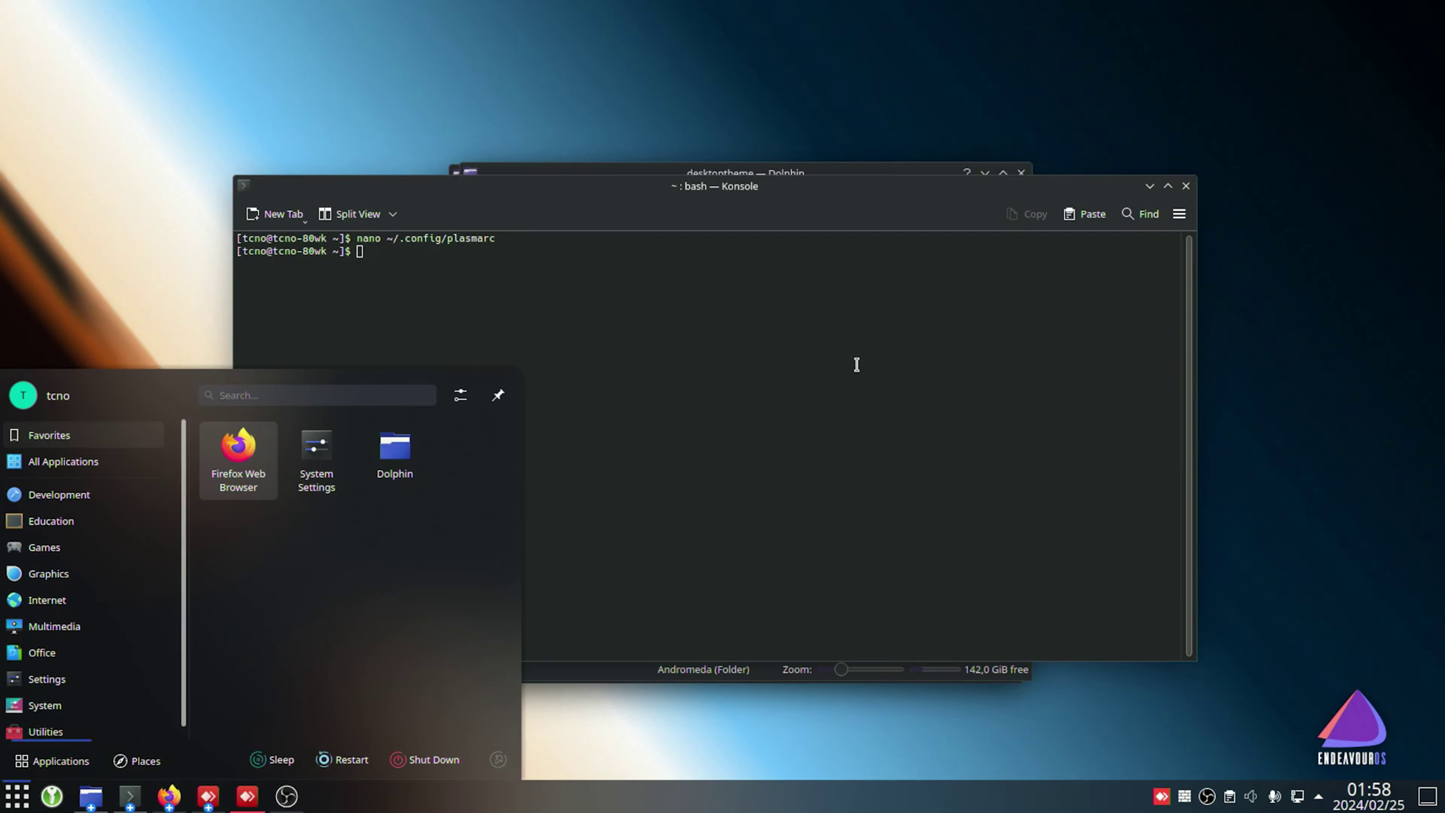
{"action": "key", "text": "super"}
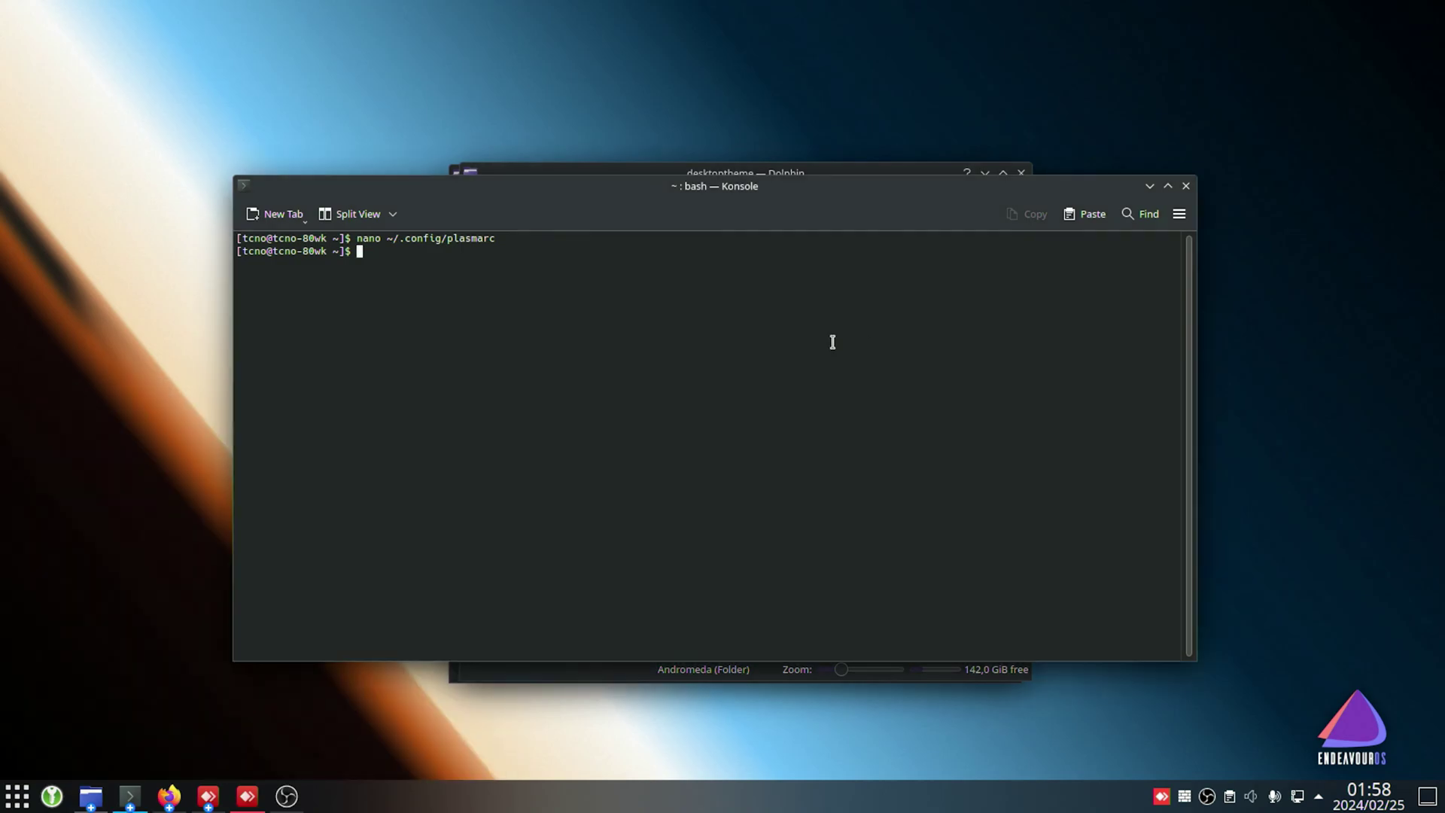
{"action": "type", "text": "systemctl --user restart plasma-plasma"}
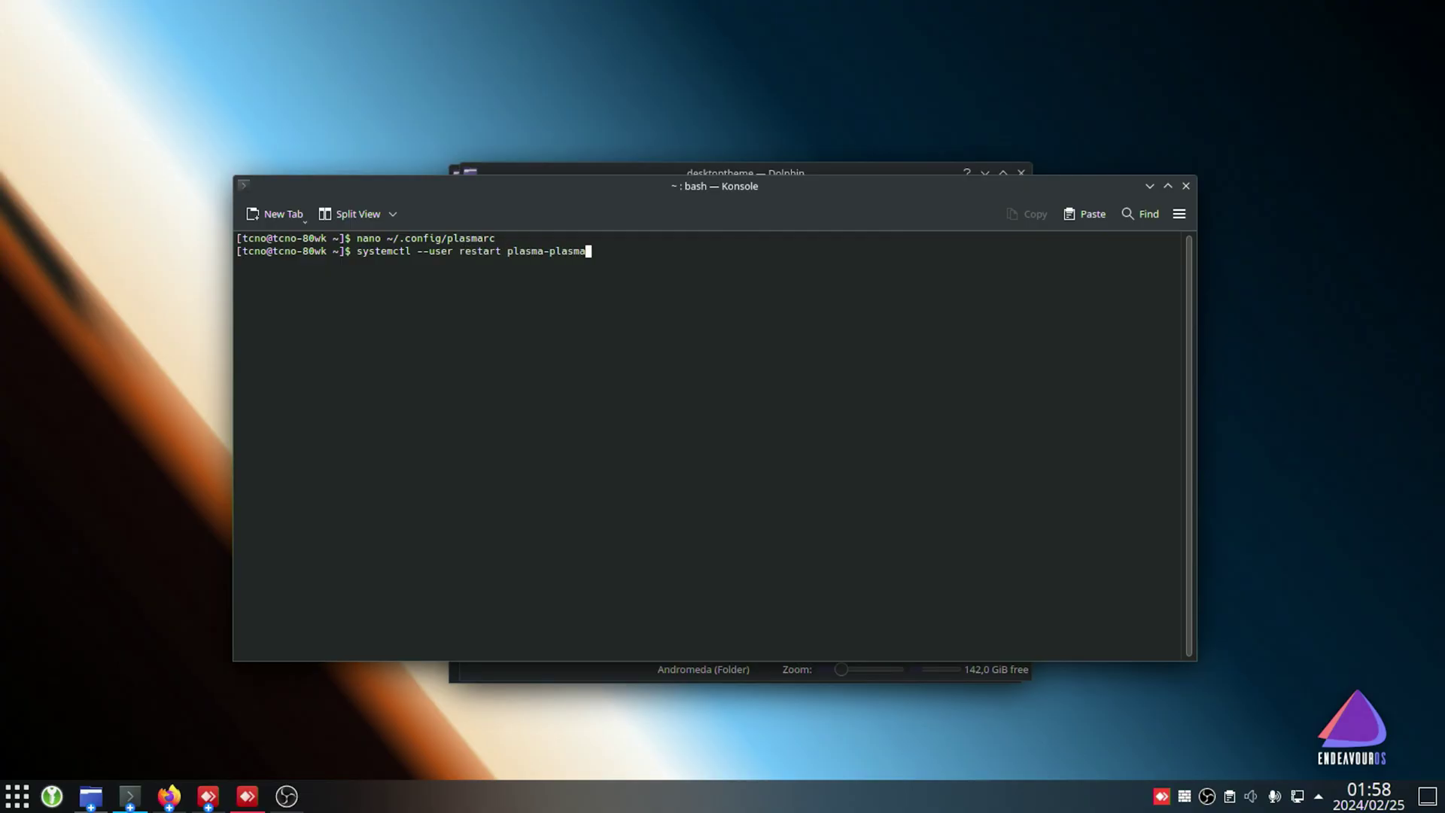
{"action": "type", "text": "shell"}
{"action": "key", "text": "Return"}
- Close Konsole and the desktoptheme and Downloads Dolphin windows, leaving the bare desktop
{"action": "key", "text": "super"}
{"action": "left_click", "coordinate": [833, 342]}
{"action": "left_click", "coordinate": [1186, 185]}
{"action": "left_click", "coordinate": [1022, 172]}
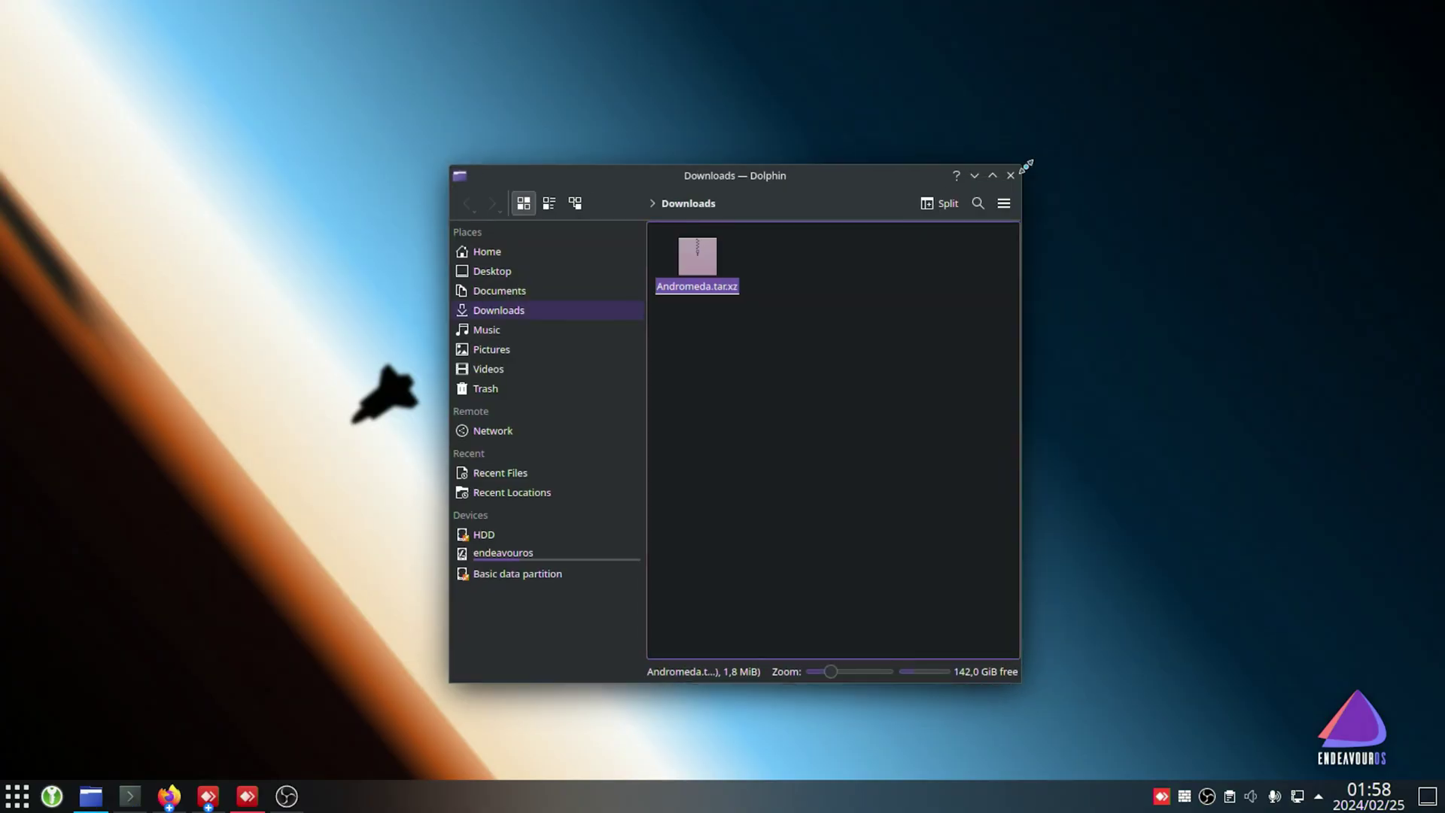
{"action": "left_click", "coordinate": [1014, 173]}
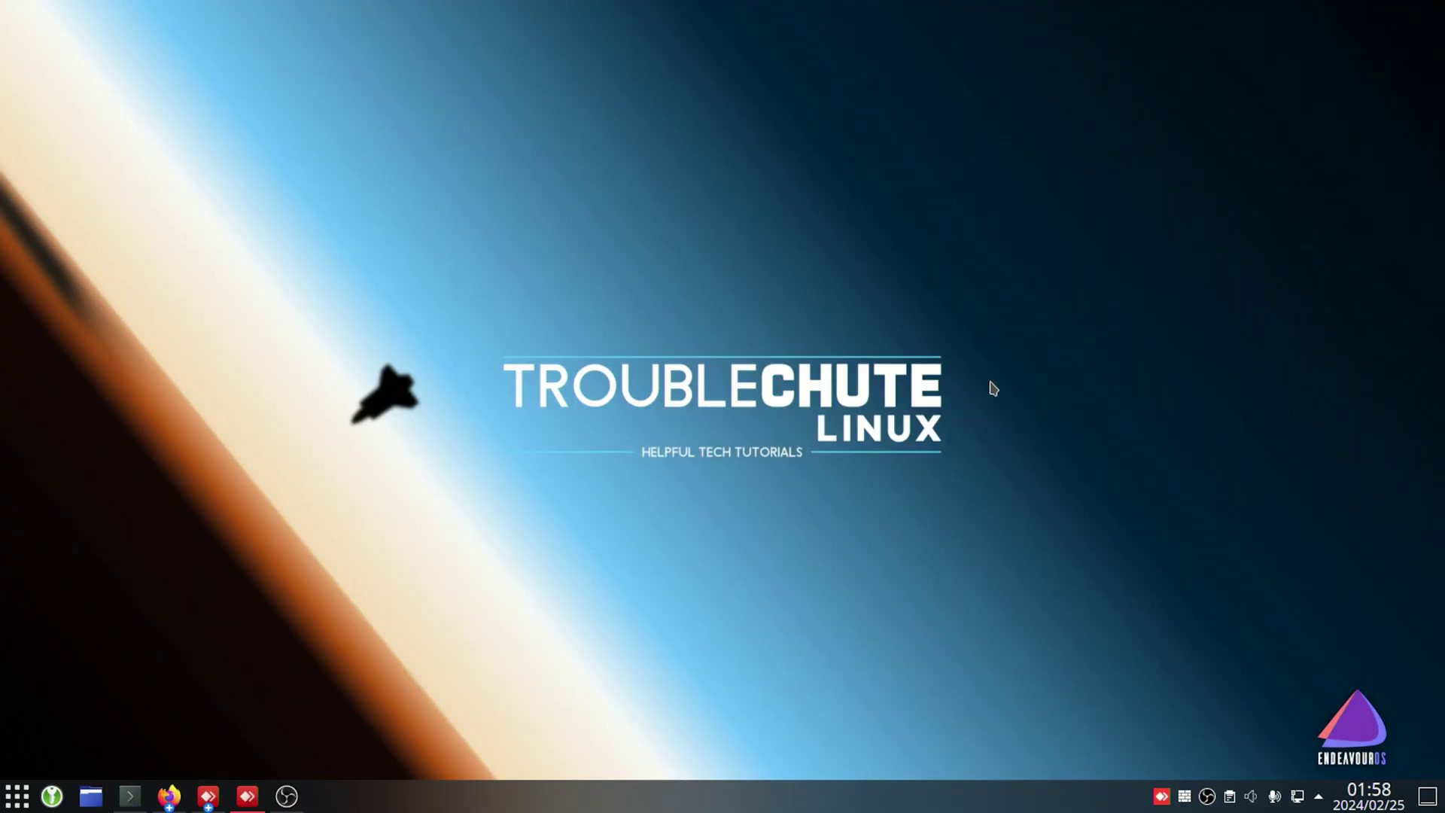